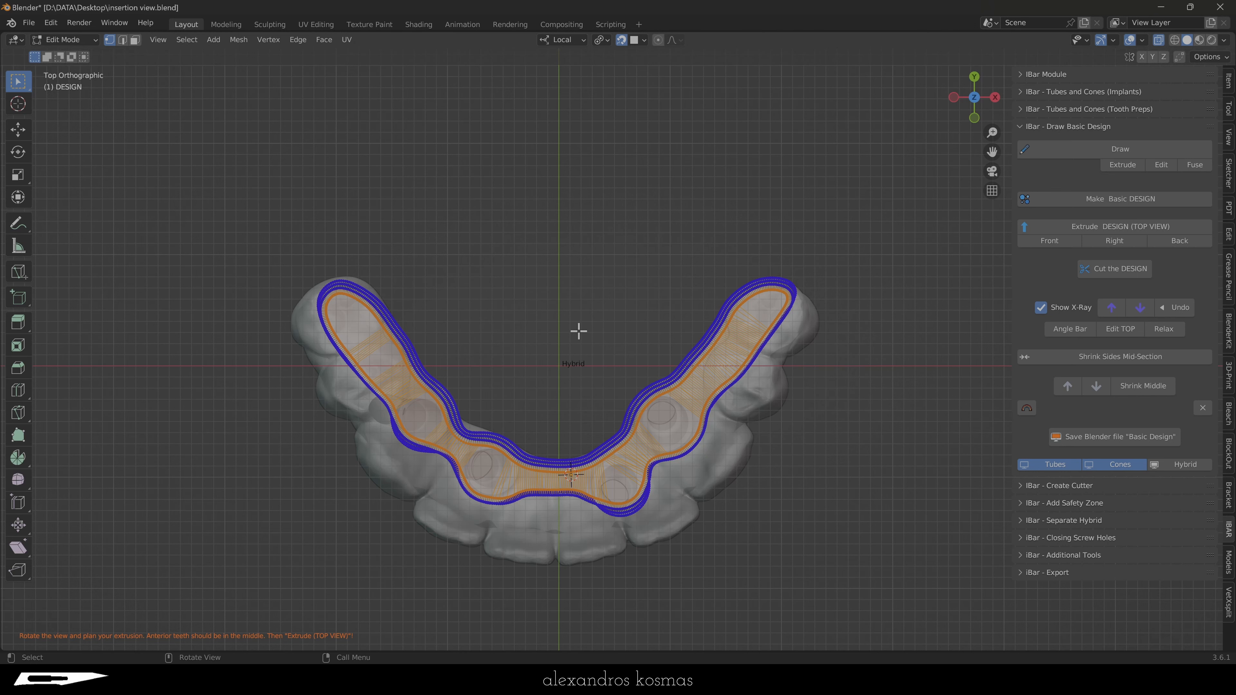
# Tilt the view to the bar's insertion direction, then add a Single Arrow empty in Object Mode inside the arch.
pyautogui.moveTo(578, 331)
pyautogui.mouseDown(button='middle')
pyautogui.moveTo(566, 348)
pyautogui.moveTo(563, 329)
pyautogui.moveTo(580, 320)
pyautogui.moveTo(566, 330)
pyautogui.mouseUp(button='middle')
pyautogui.scroll(1, 588, 541)
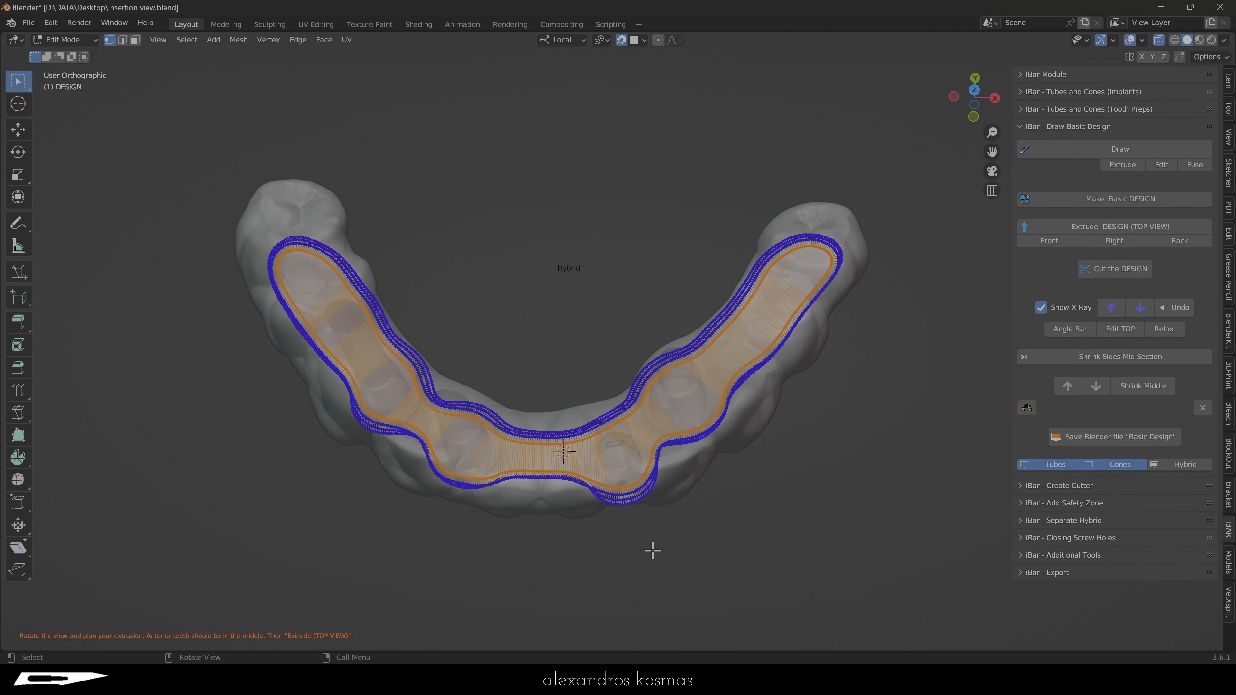
pyautogui.moveTo(722, 541); pyautogui.dragTo(721, 538, button='middle')
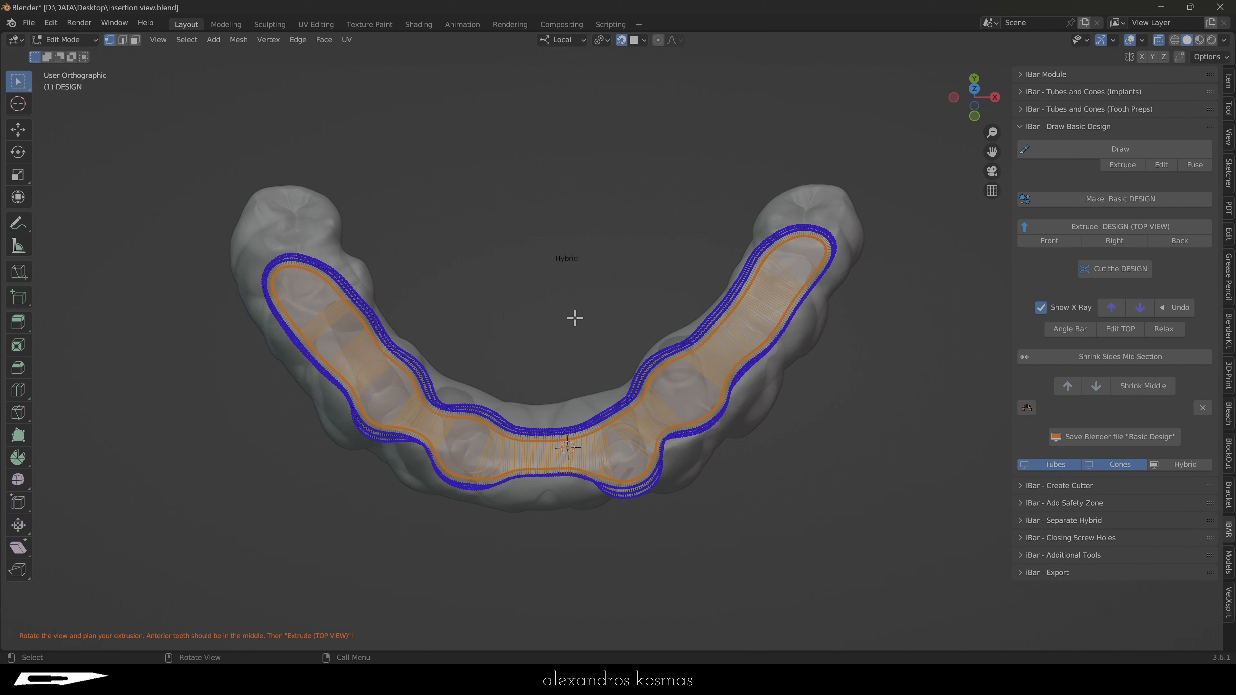
pyautogui.press('Tab')
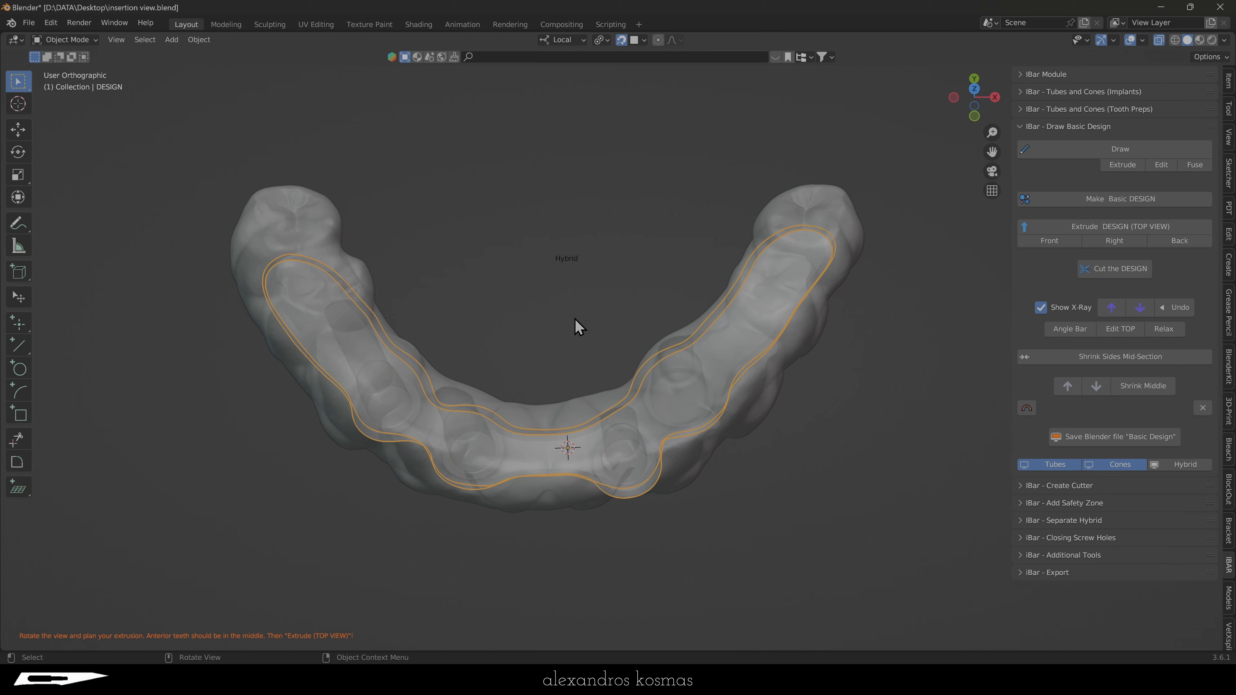
pyautogui.keyDown('shift'); pyautogui.rightClick(502, 281); pyautogui.keyUp('shift')
pyautogui.hotkey('shift', 'a')
pyautogui.moveTo(503, 281)
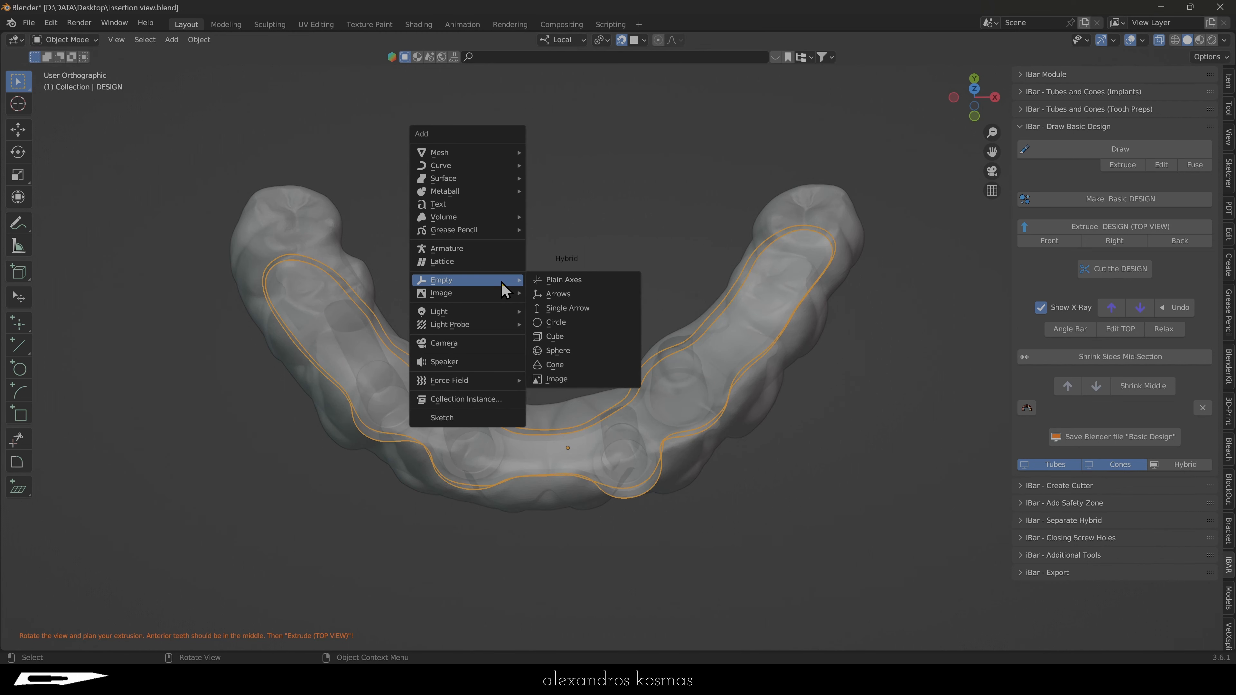
pyautogui.click(557, 312)
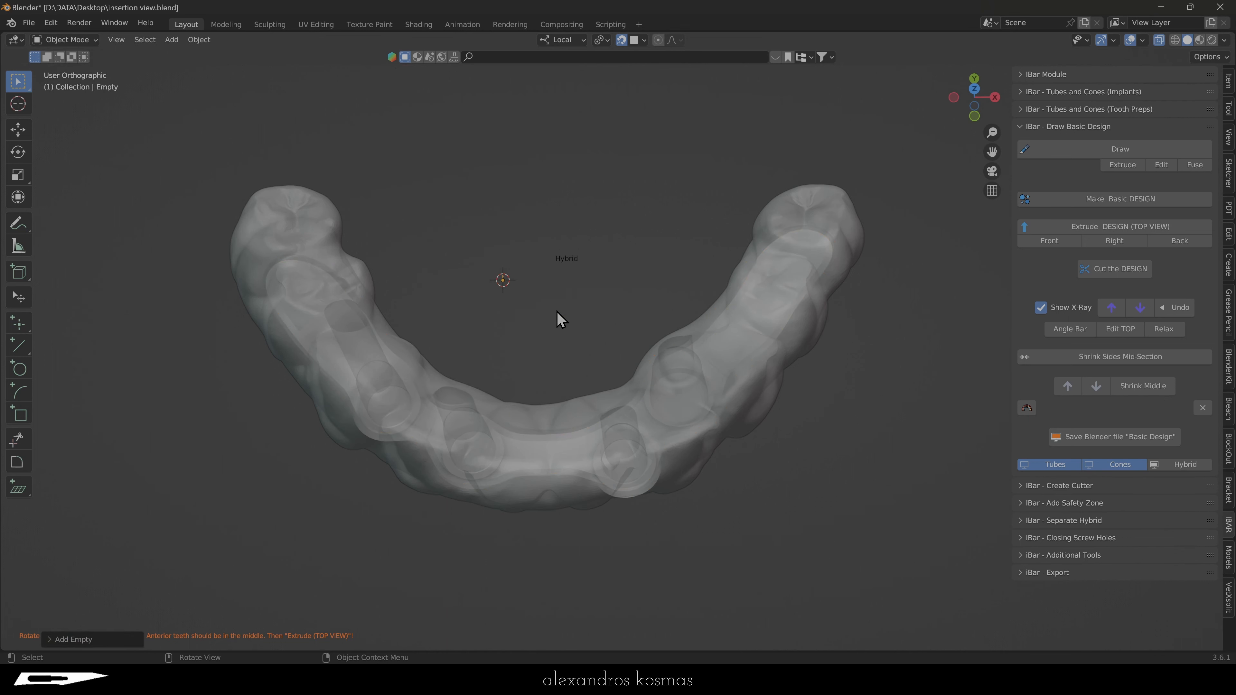
# Set the transform orientation to View and align the arrow empty to that orientation.
pyautogui.click(559, 41)
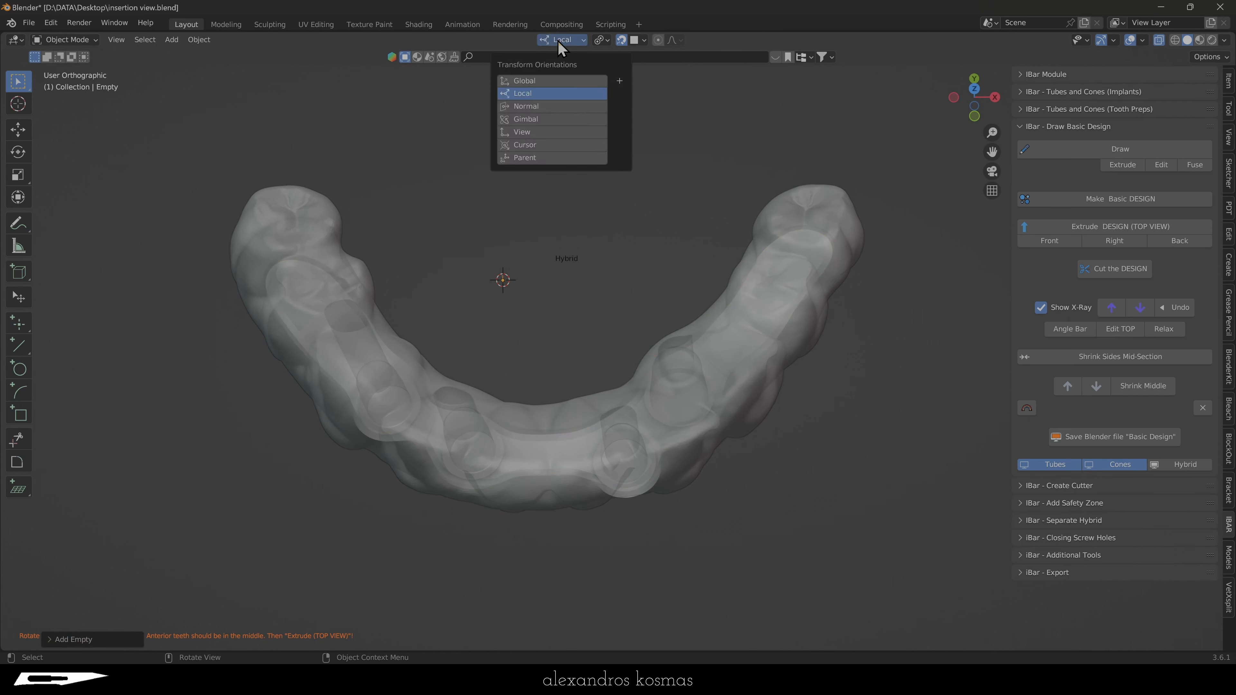
pyautogui.click(541, 132)
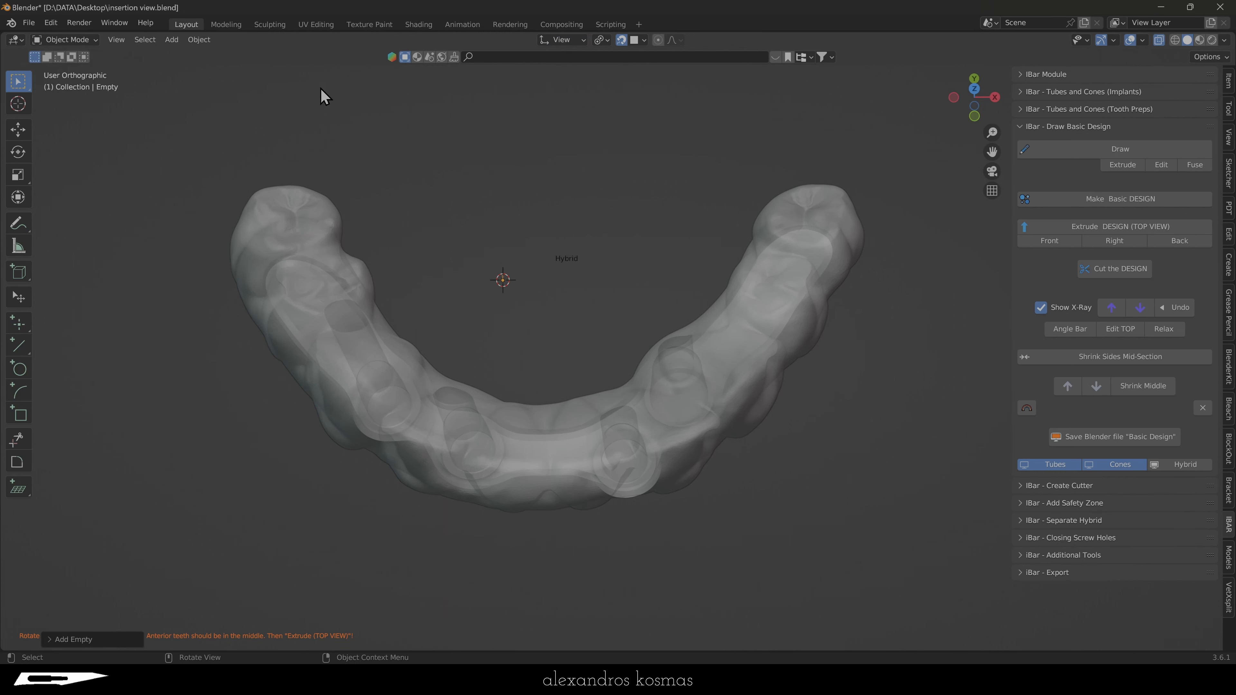
pyautogui.click(201, 40)
pyautogui.moveTo(209, 61)
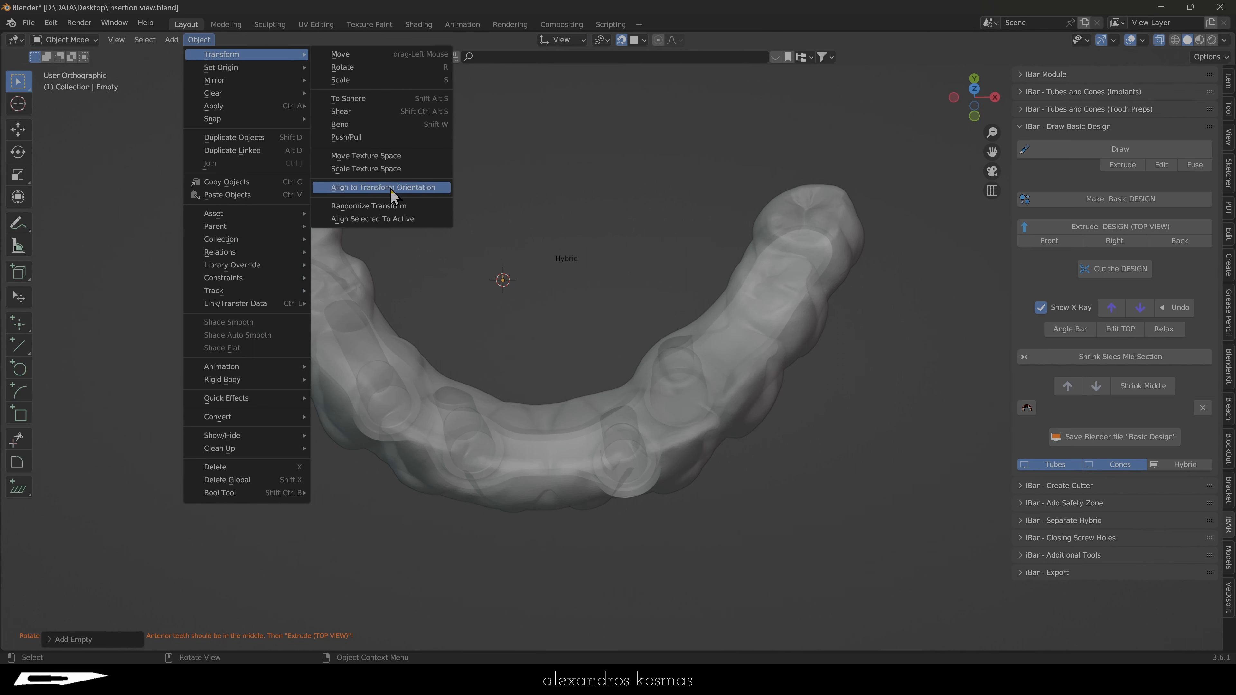
pyautogui.click(408, 191)
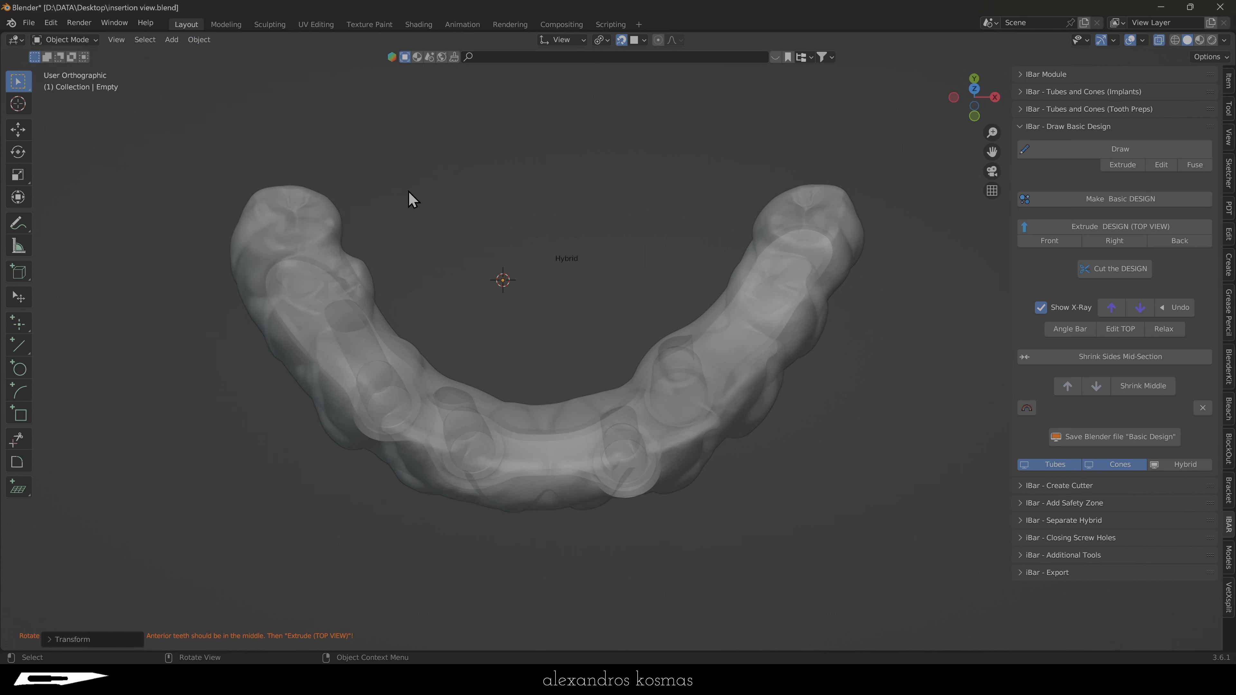
# Select the DESIGN bar outline in Edit Mode and extrude it with the top-view design extrusion.
pyautogui.click(546, 447)
pyautogui.click(545, 447)
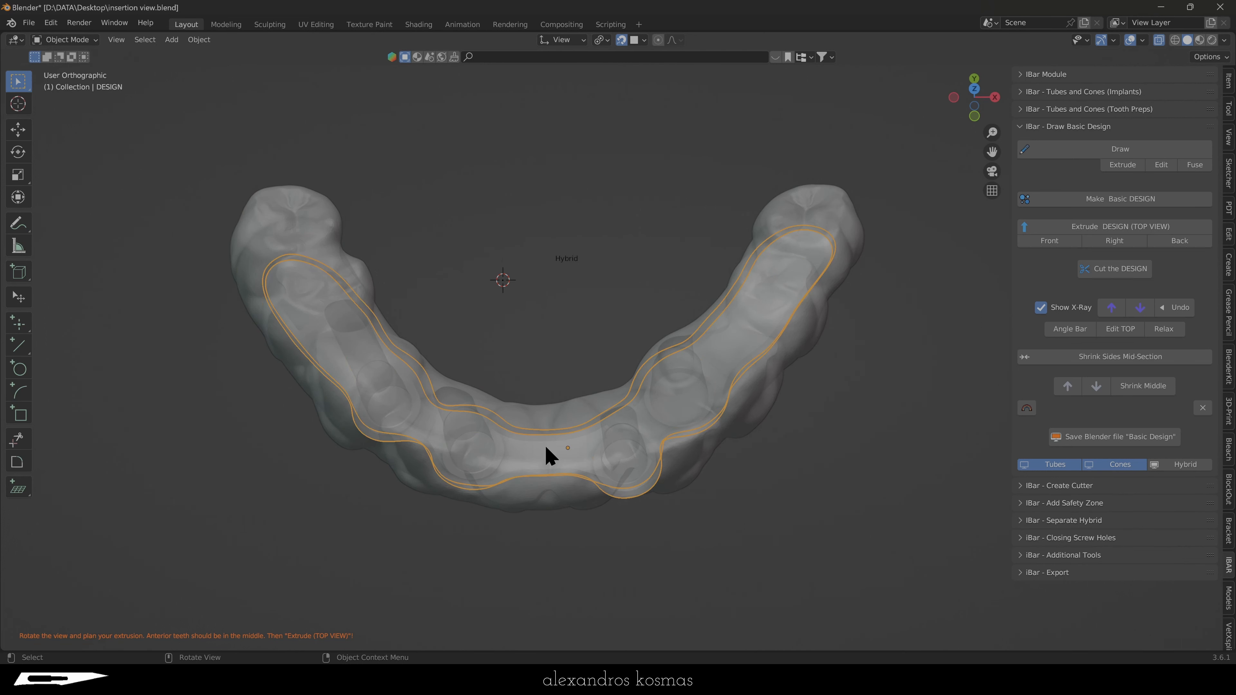
pyautogui.press('Tab')
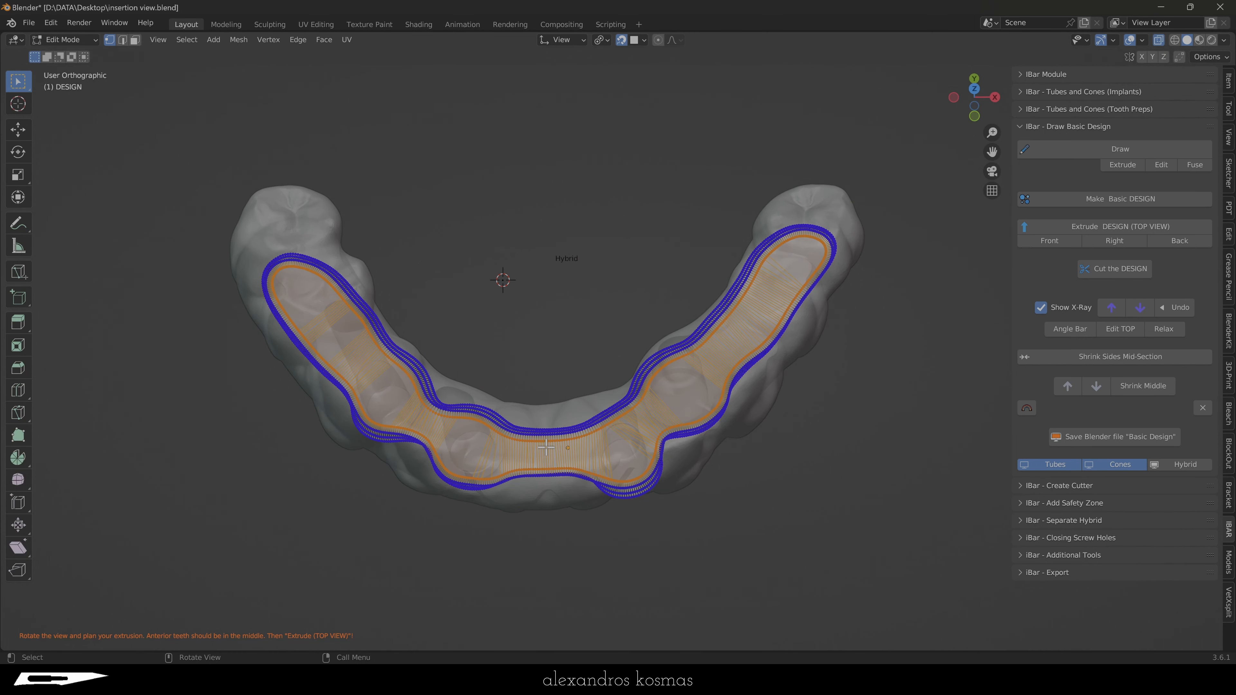
pyautogui.click(1114, 227)
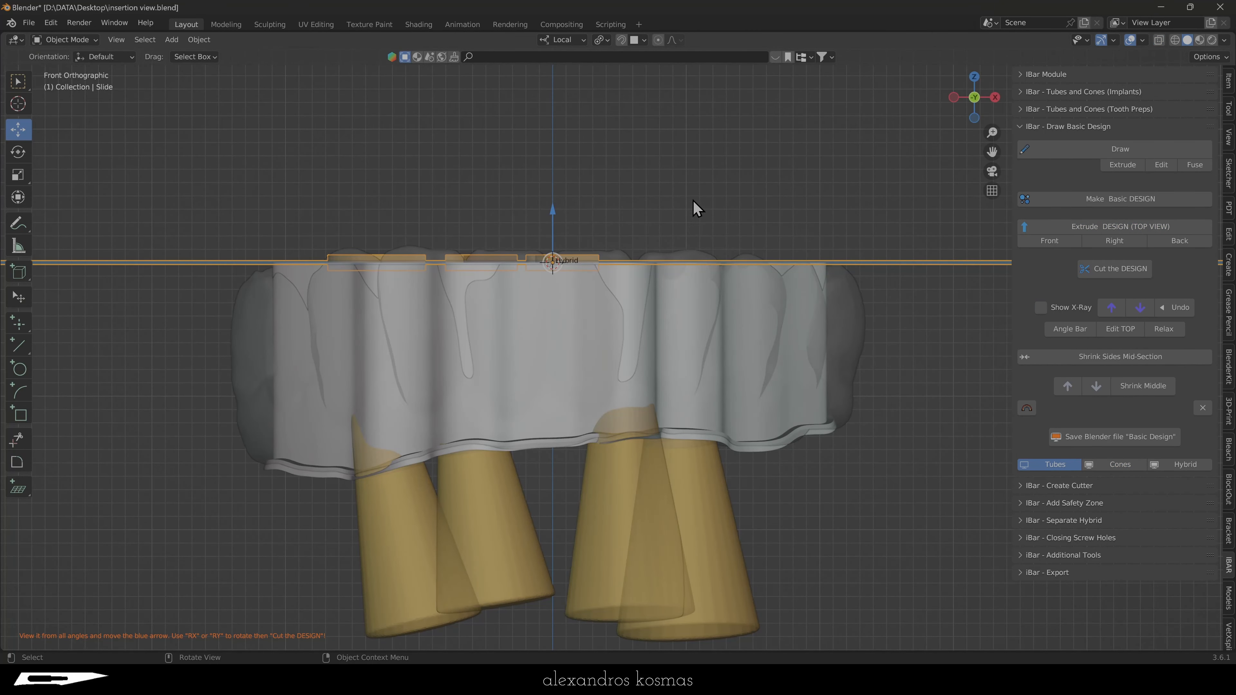
# Lower the cutting plane into the extruded design below the tooth tips and adjust its rotation about local X.
pyautogui.moveTo(761, 174); pyautogui.dragTo(593, 215, button='middle')
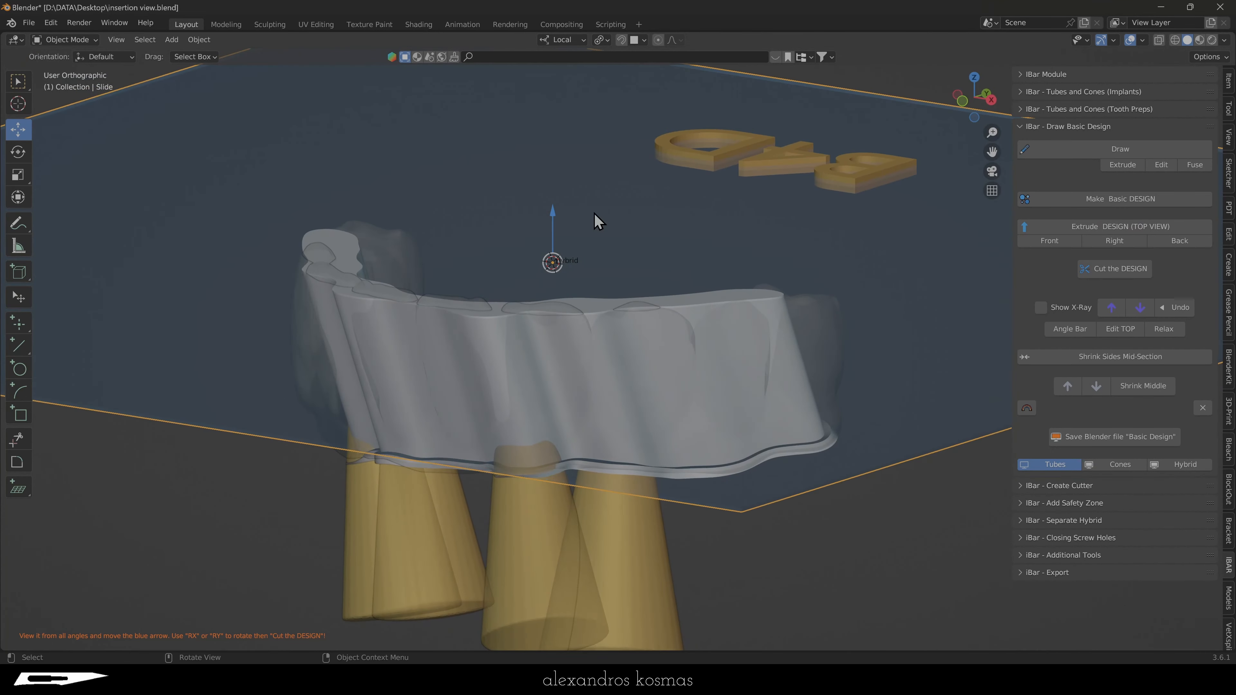
pyautogui.moveTo(553, 210); pyautogui.dragTo(562, 292)
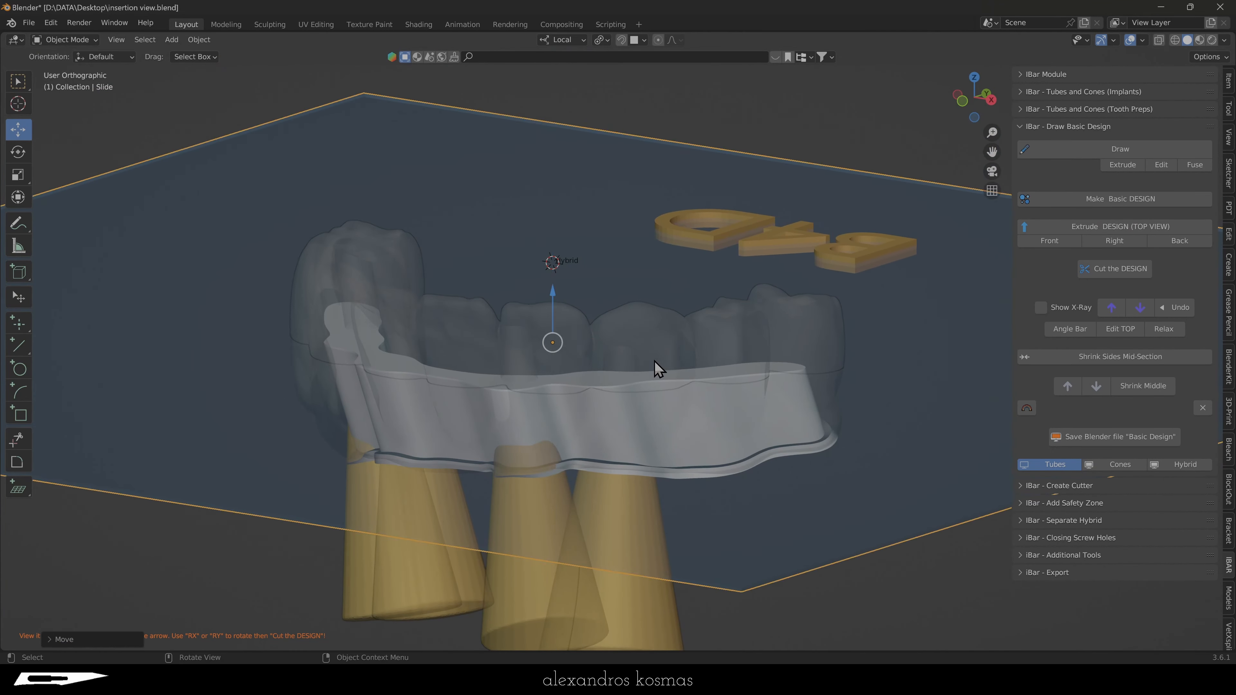
pyautogui.moveTo(653, 360); pyautogui.dragTo(679, 274, button='middle')
pyautogui.press('r')
pyautogui.press('x')
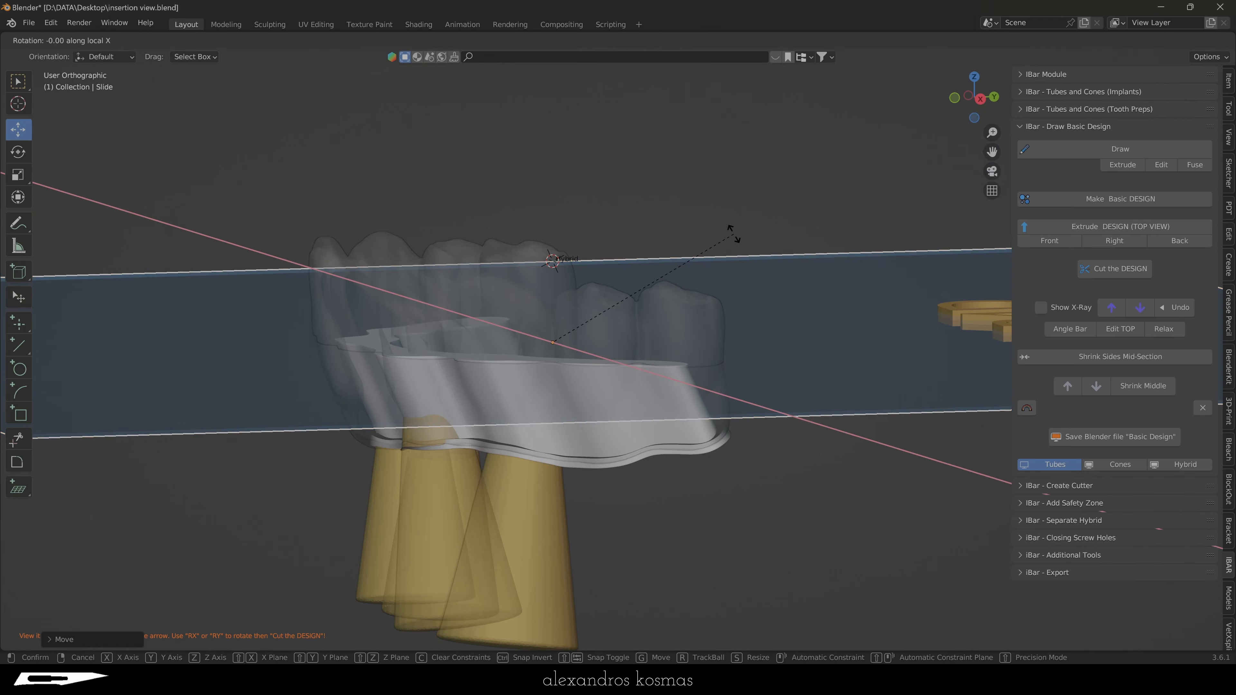
pyautogui.click(715, 220)
# Fine-tune the cutting plane's rotation about local Y and its height, and cut the design with it.
pyautogui.moveTo(628, 234); pyautogui.dragTo(751, 235, button='middle')
pyautogui.press('r')
pyautogui.press('y')
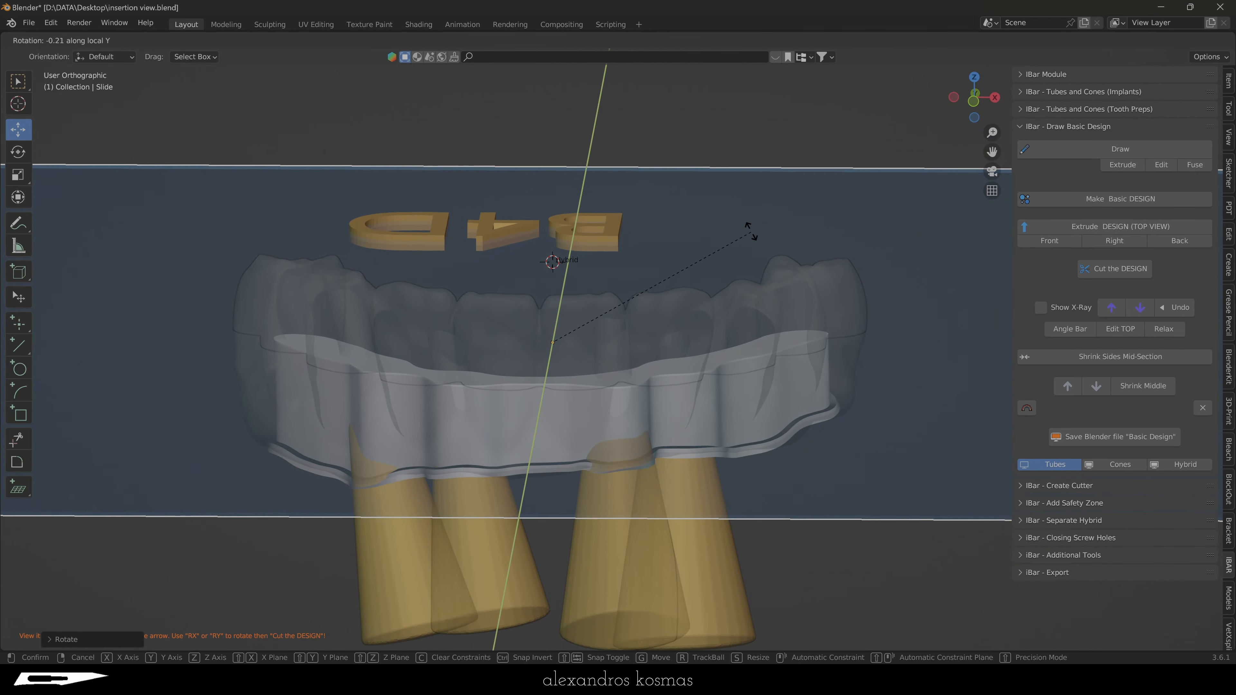
pyautogui.click(750, 225)
pyautogui.moveTo(549, 301); pyautogui.dragTo(550, 308)
pyautogui.click(1115, 268)
# Relax the vertices of the cut bar design's top.
pyautogui.moveTo(581, 249); pyautogui.dragTo(578, 295, button='middle')
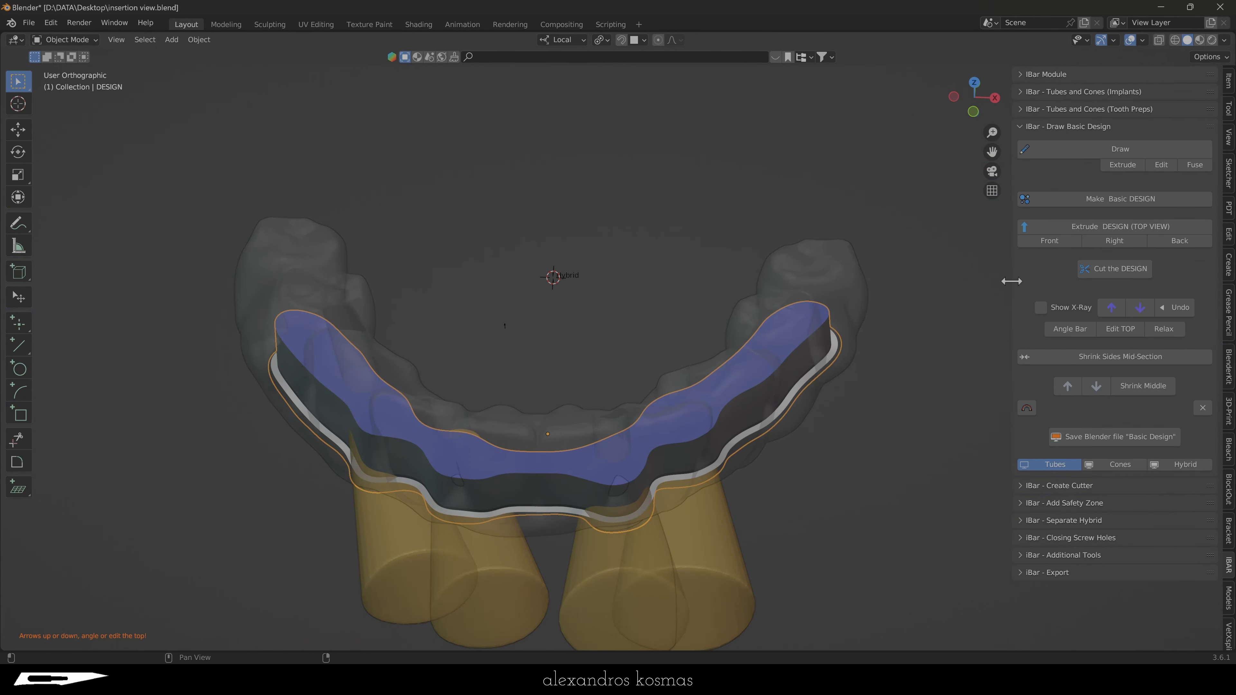
pyautogui.click(1118, 330)
pyautogui.click(1073, 330)
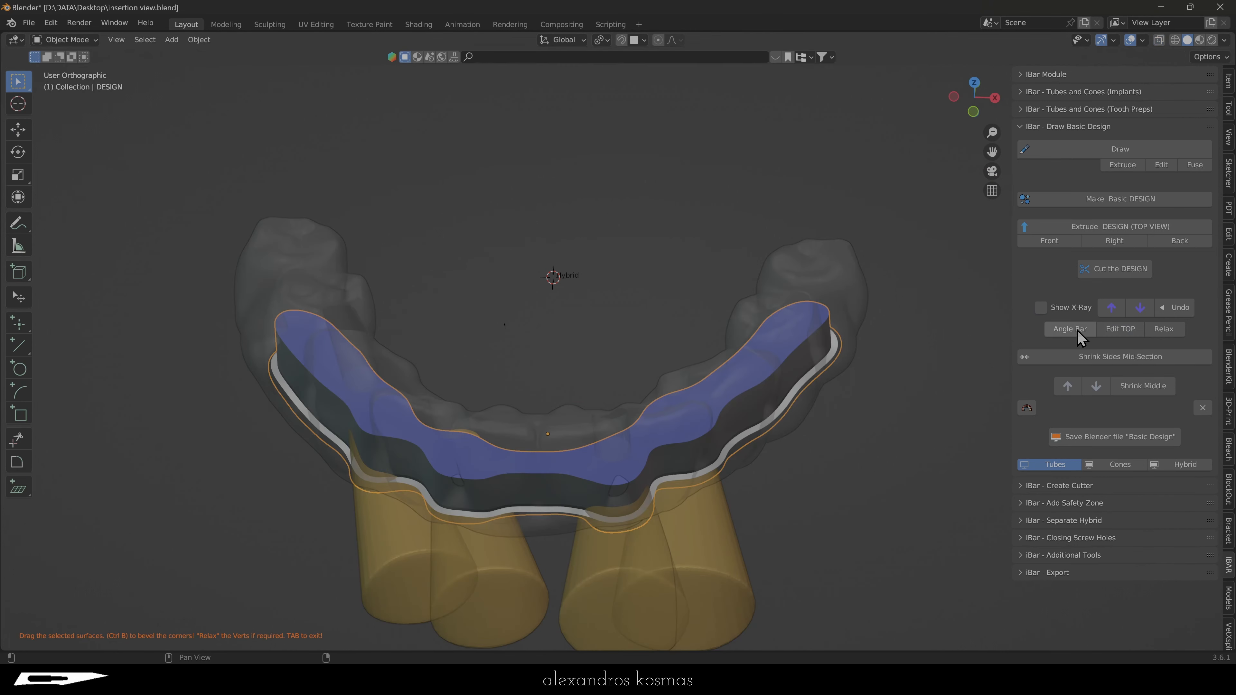
pyautogui.click(1119, 336)
pyautogui.click(1165, 335)
pyautogui.click(1134, 333)
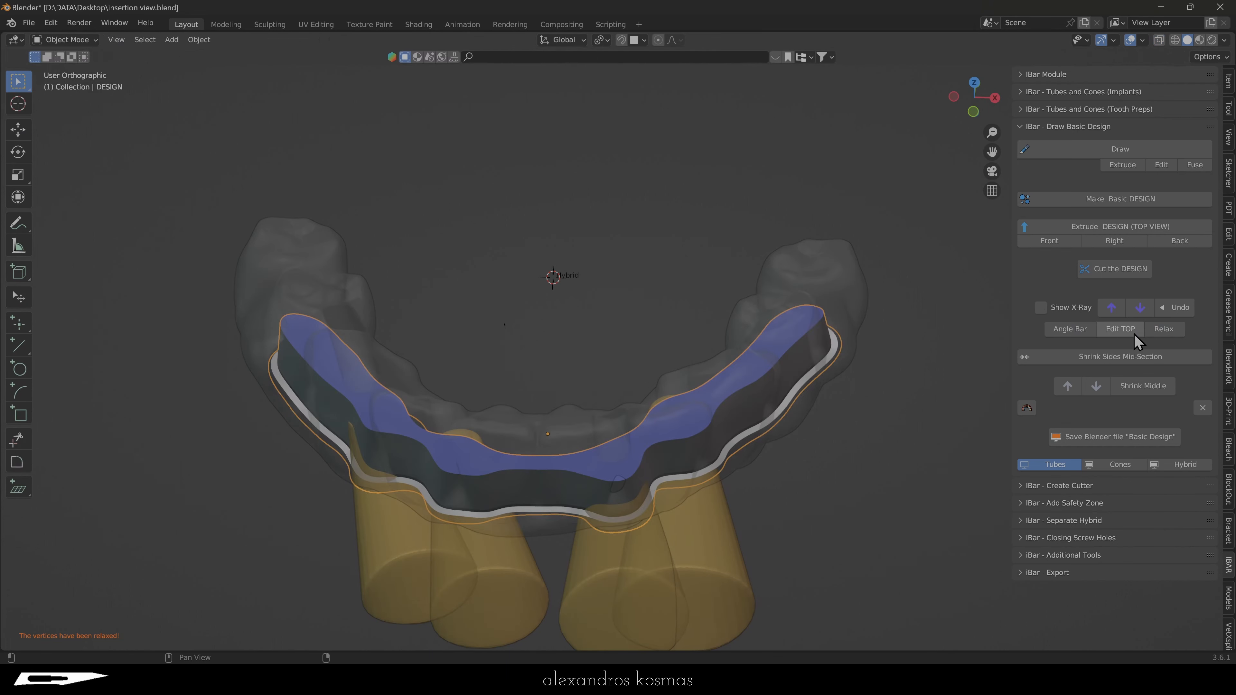
# Inspect the bar design from several angles and check it from the arrow empty's own top view.
pyautogui.moveTo(535, 268); pyautogui.dragTo(499, 339, button='middle')
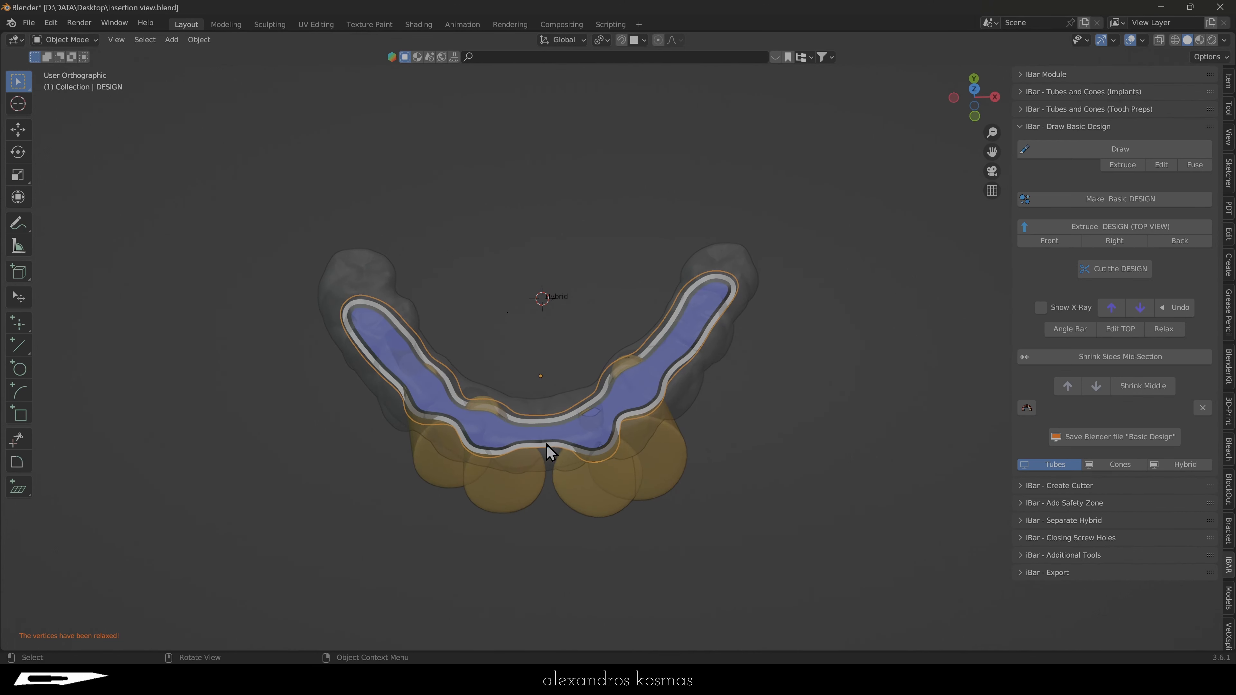
pyautogui.scroll(2, 637, 379)
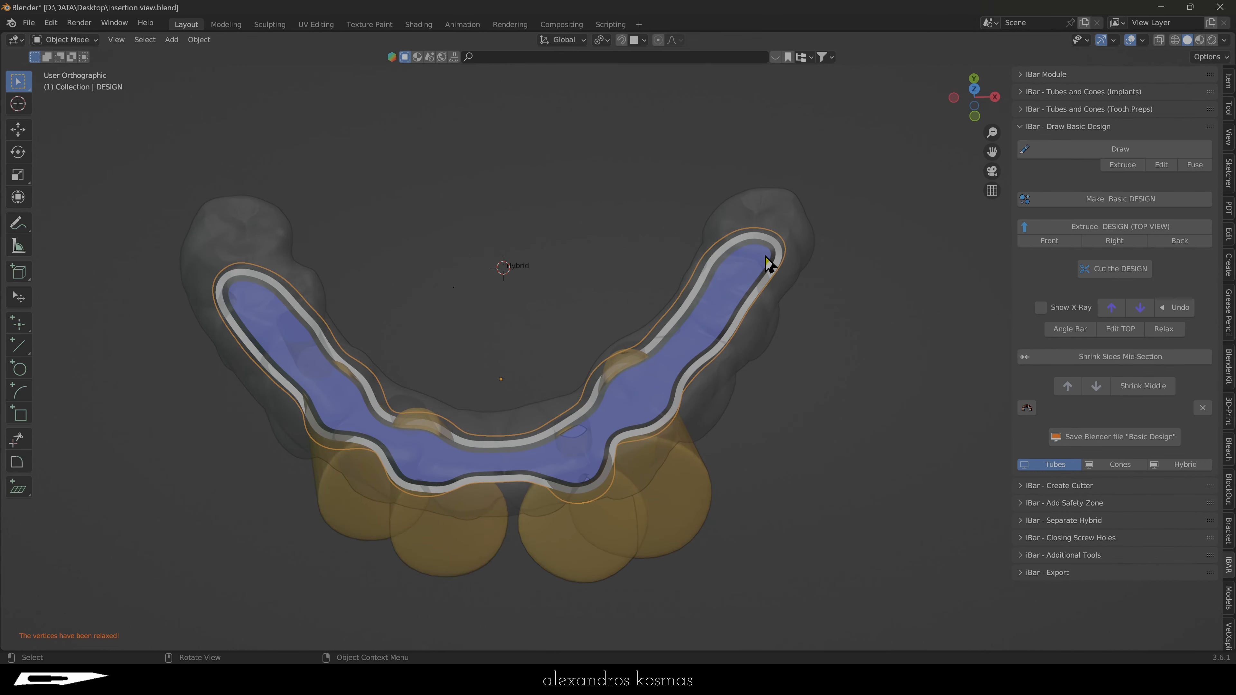
pyautogui.scroll(3, 763, 265)
pyautogui.scroll(-5, 760, 261)
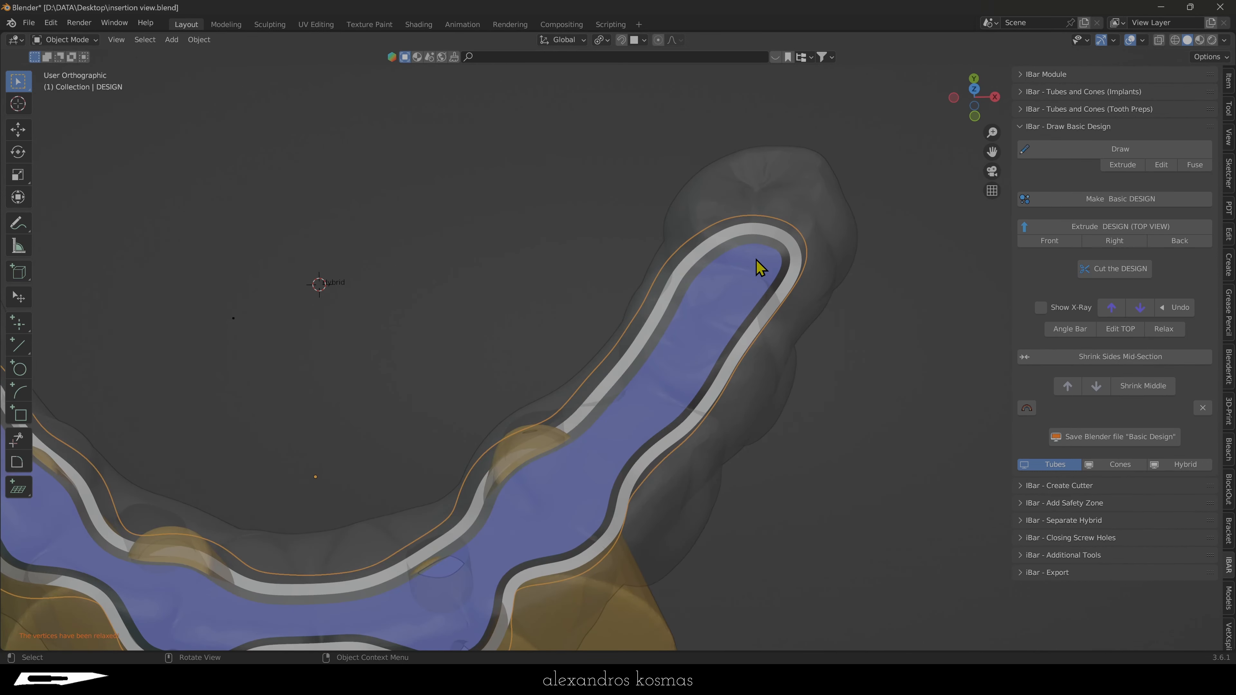
pyautogui.moveTo(629, 339)
pyautogui.mouseDown(button='middle')
pyautogui.moveTo(649, 356)
pyautogui.moveTo(631, 334)
pyautogui.mouseUp(button='middle')
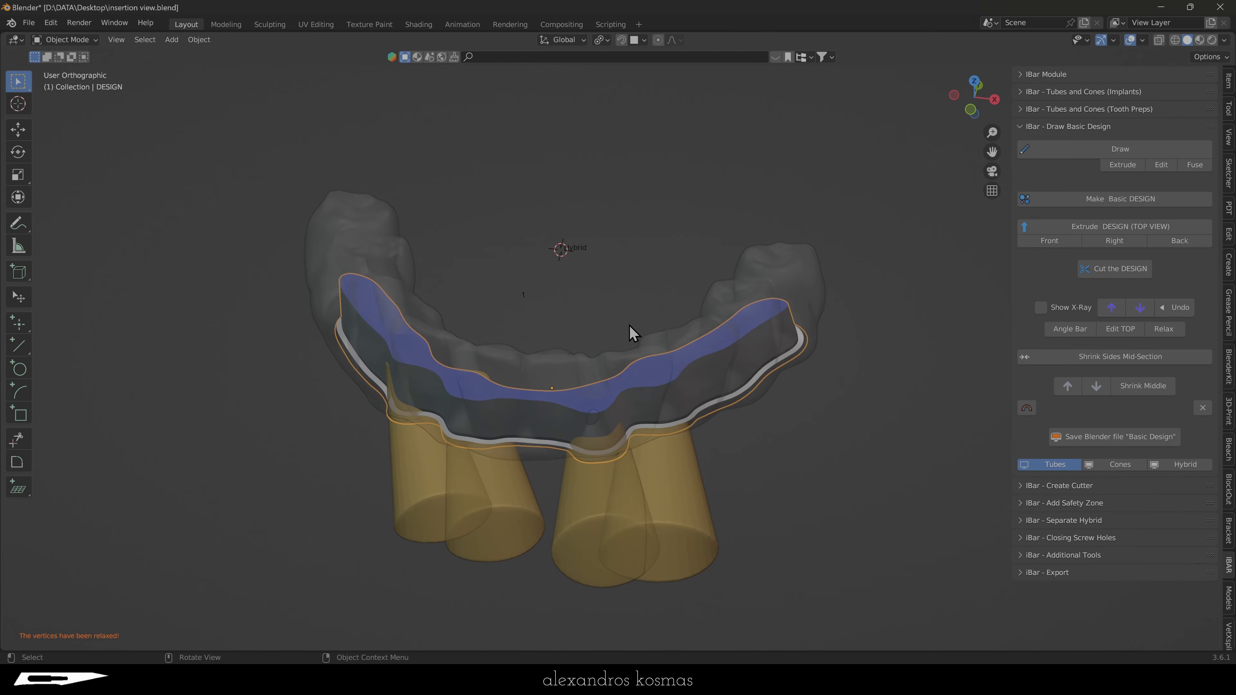
pyautogui.click(525, 301)
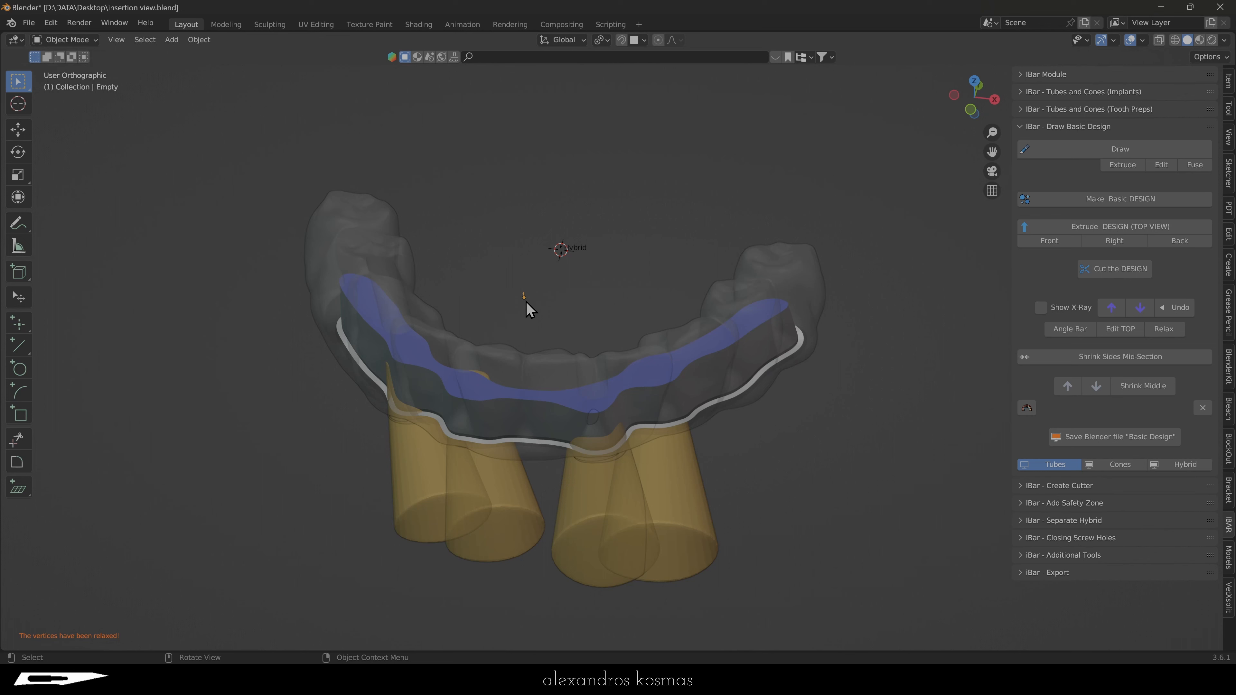
pyautogui.press('shift+KP_7')
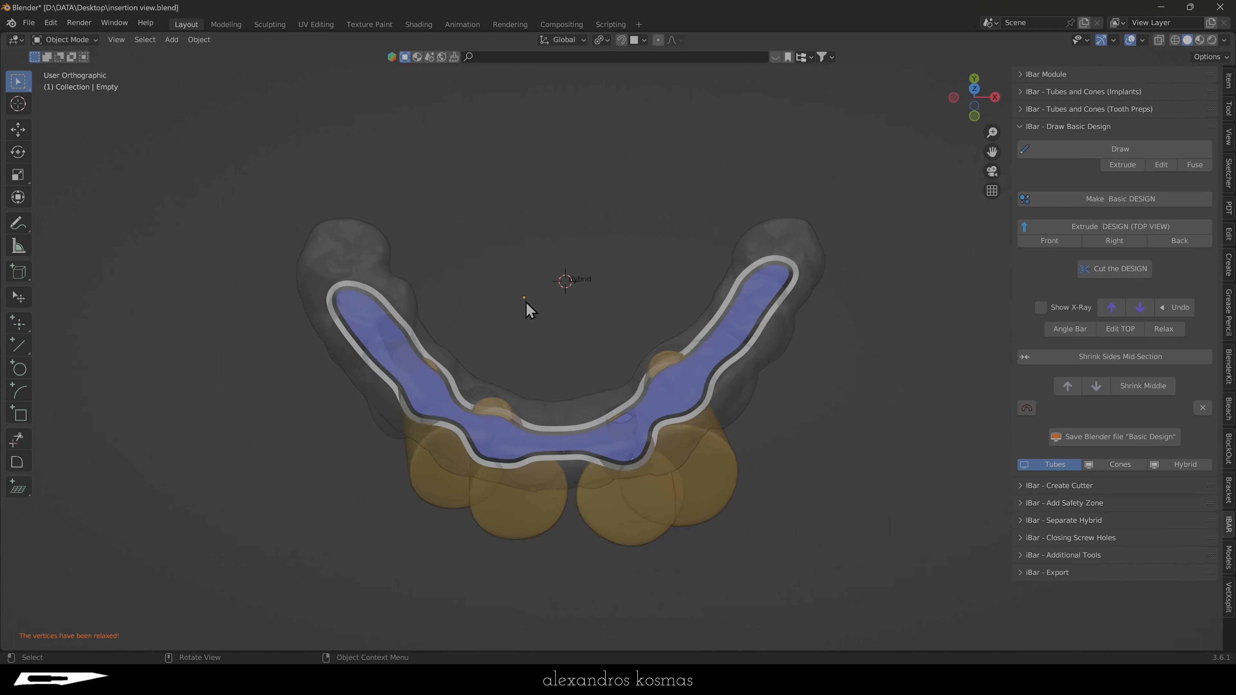
pyautogui.moveTo(536, 325); pyautogui.dragTo(514, 297, button='middle')
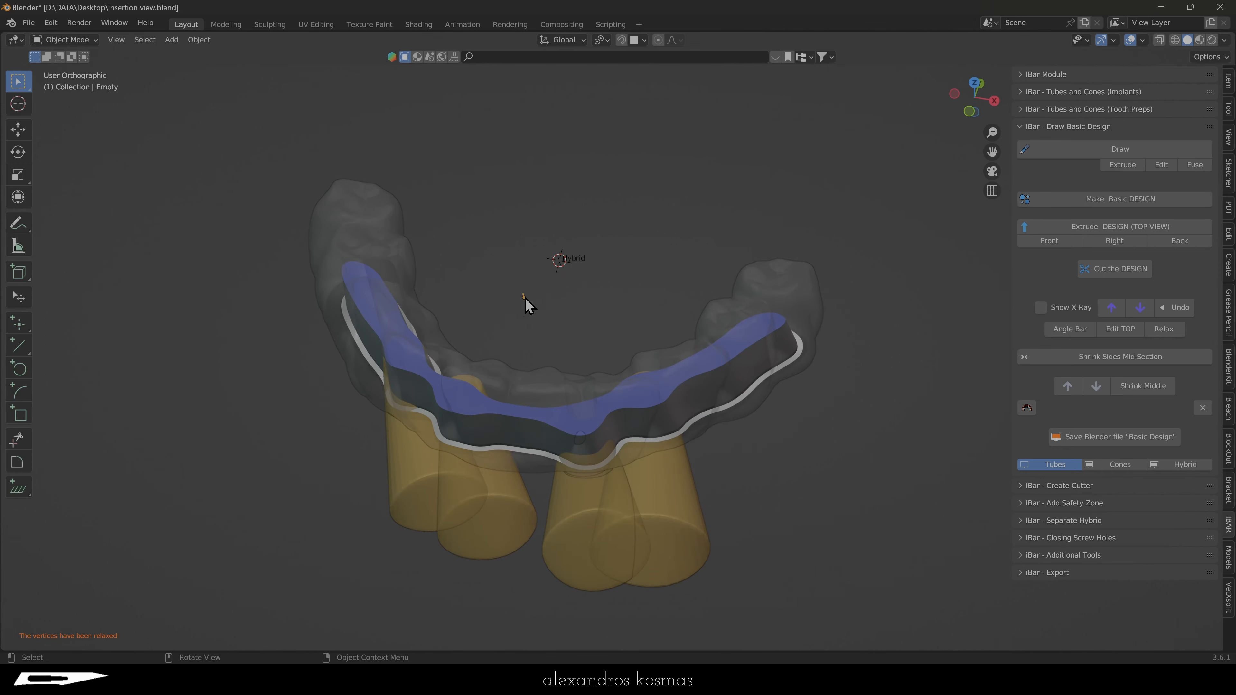
# Align the view to the top of the active arrow empty to restore the saved insertion direction.
pyautogui.click(117, 39)
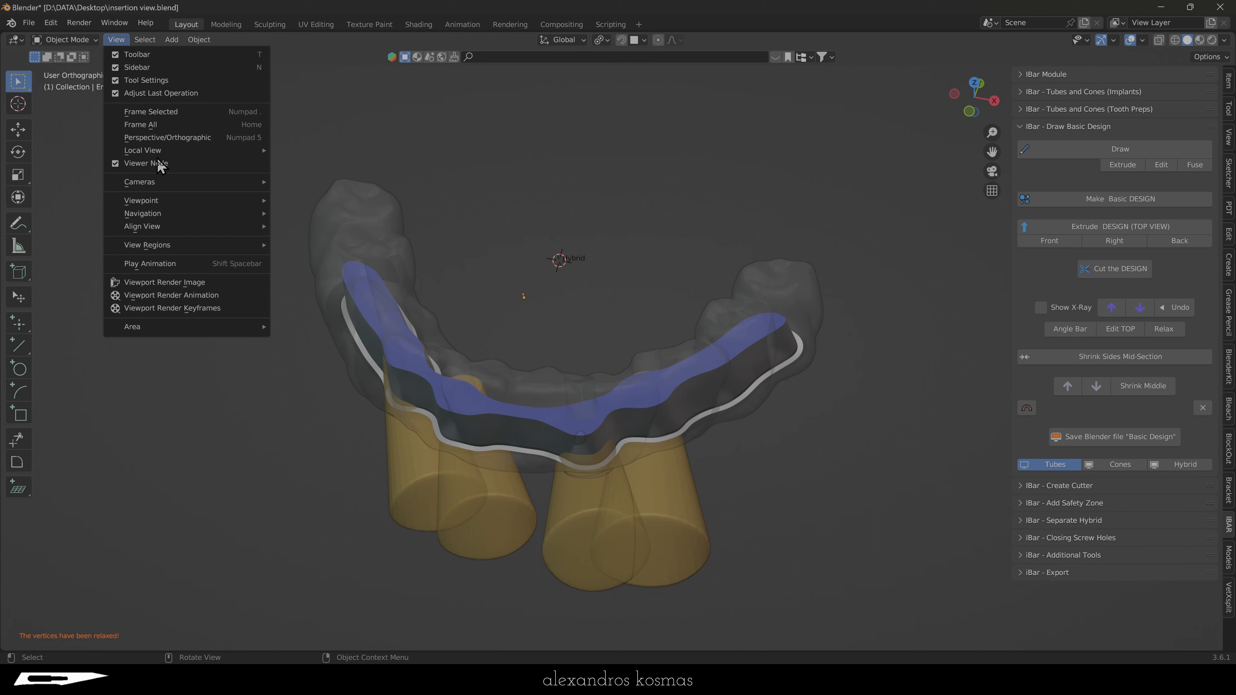
pyautogui.moveTo(178, 227)
pyautogui.moveTo(306, 230)
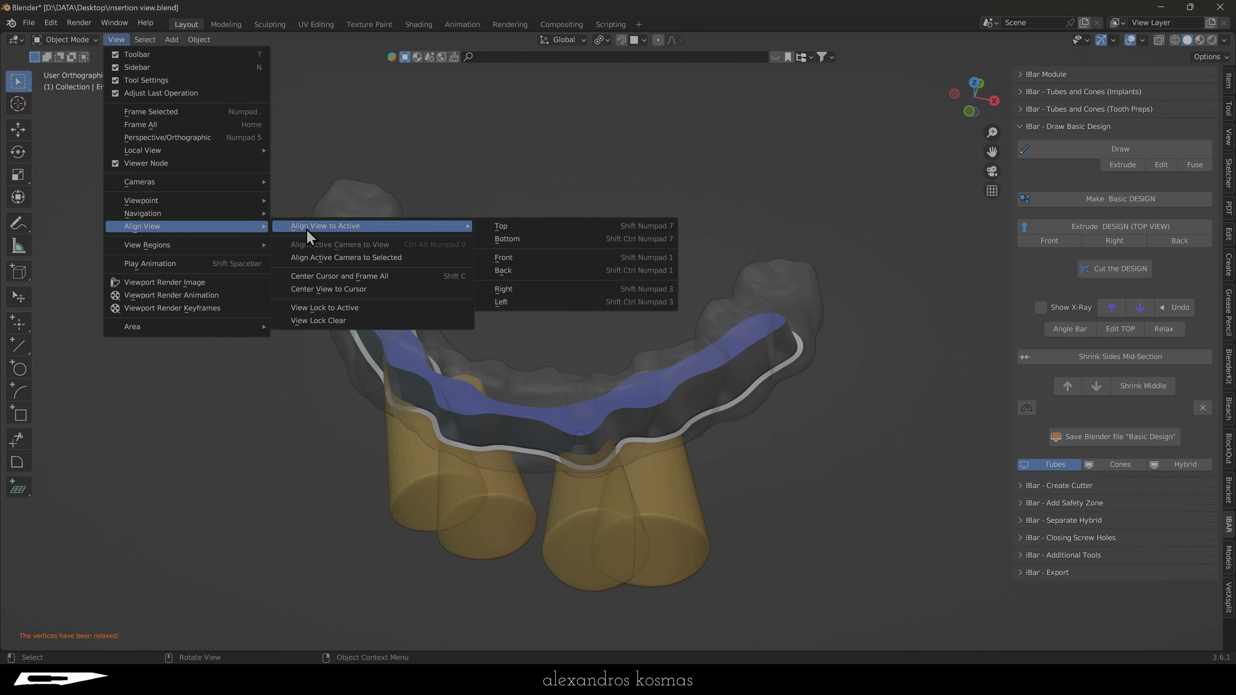
pyautogui.click(517, 229)
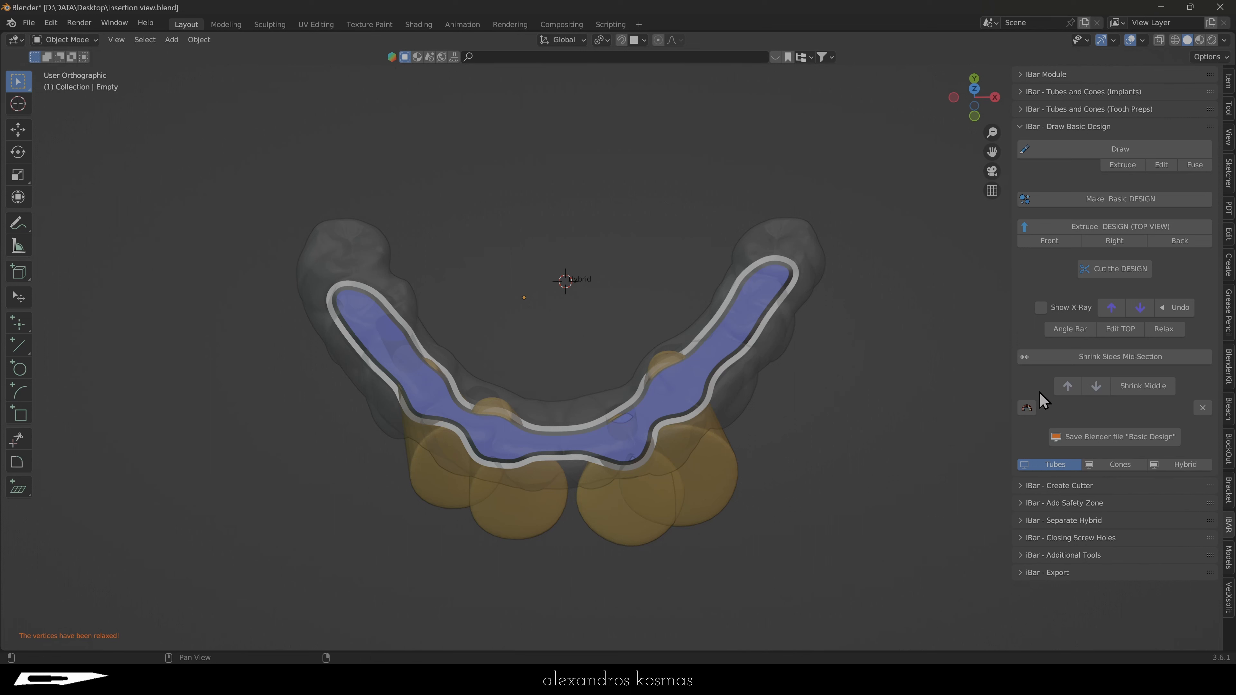
# Select the bar design and remesh it into the CUTTER with the iBar Create Cutter tools.
pyautogui.click(1070, 126)
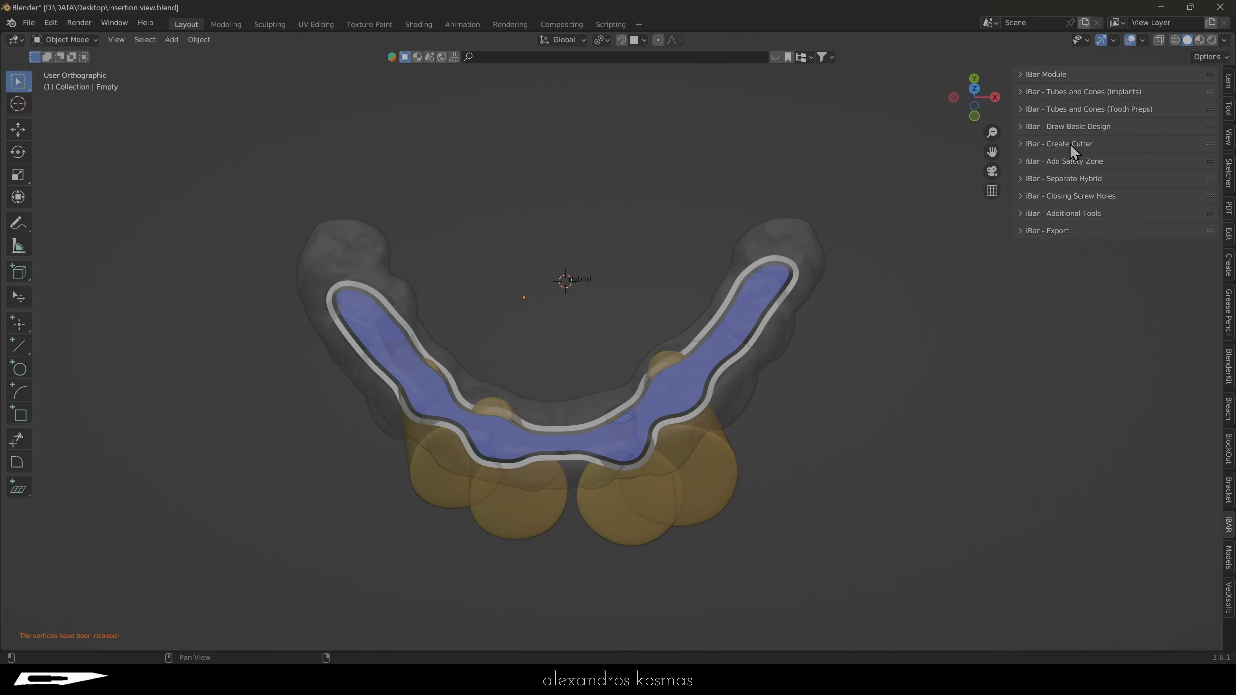
pyautogui.click(1070, 145)
pyautogui.click(760, 304)
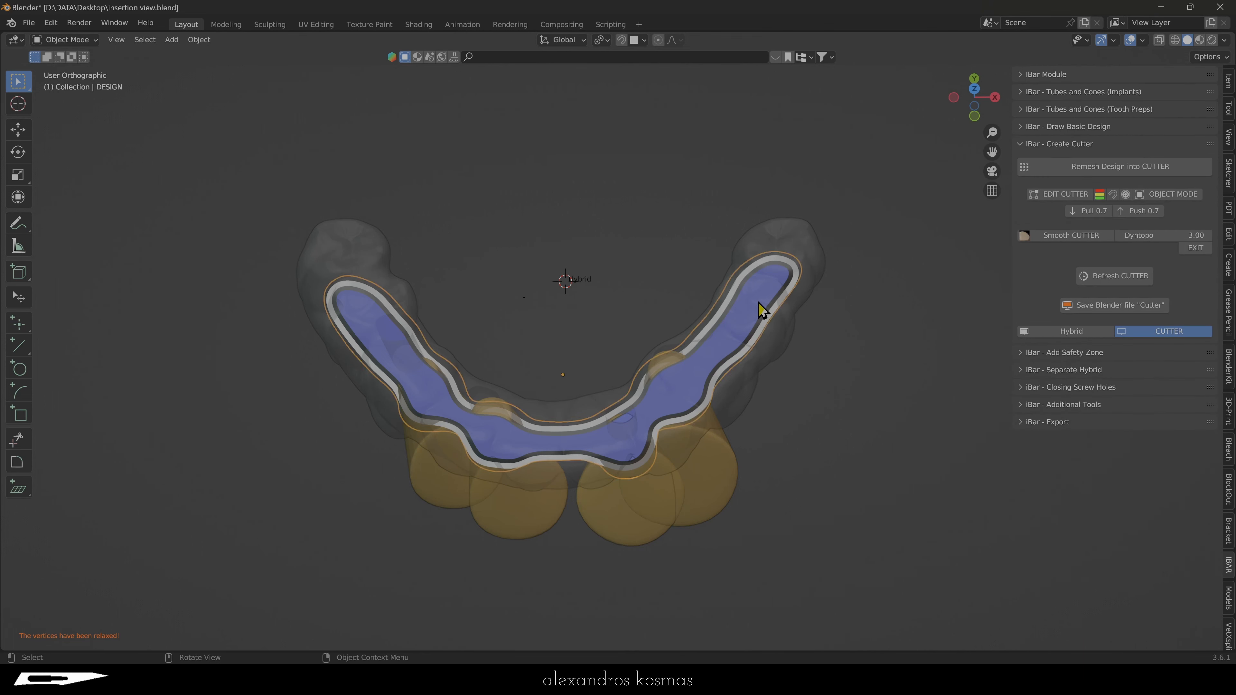
pyautogui.click(1100, 168)
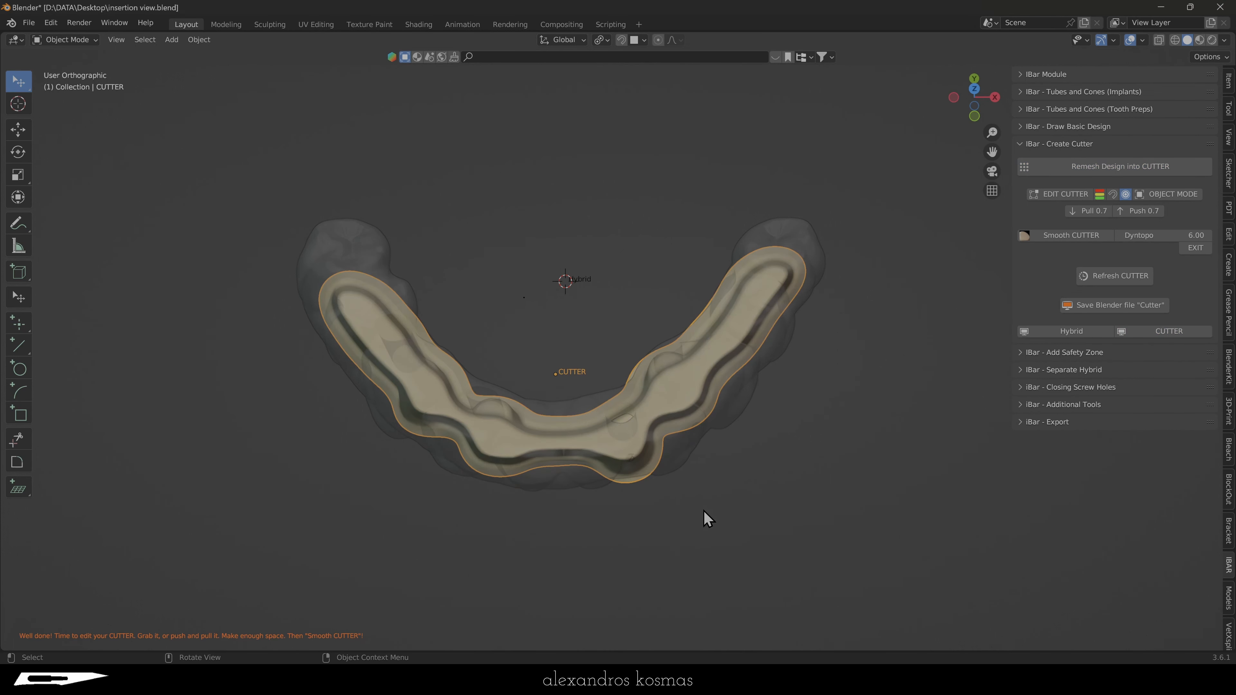
# Select the arrow empty beside the cutter and return to its top-aligned insertion view.
pyautogui.moveTo(706, 516); pyautogui.dragTo(523, 440, button='middle')
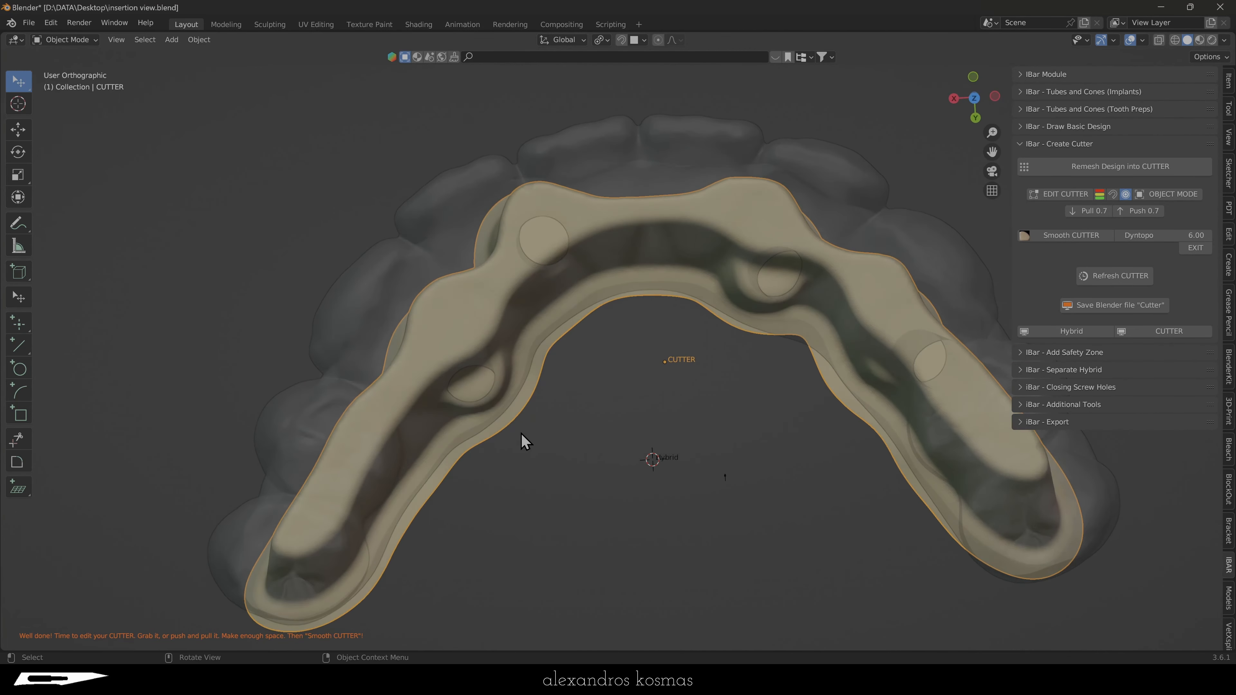
pyautogui.click(727, 477)
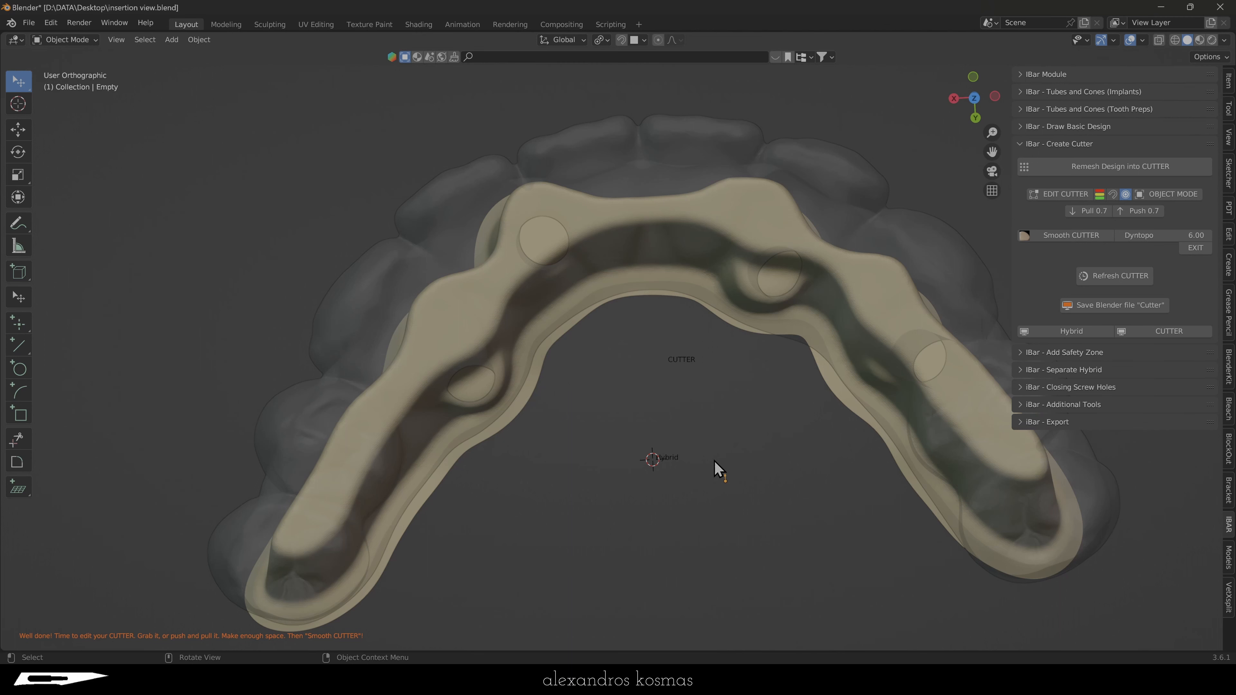
pyautogui.press('shift+KP_7')
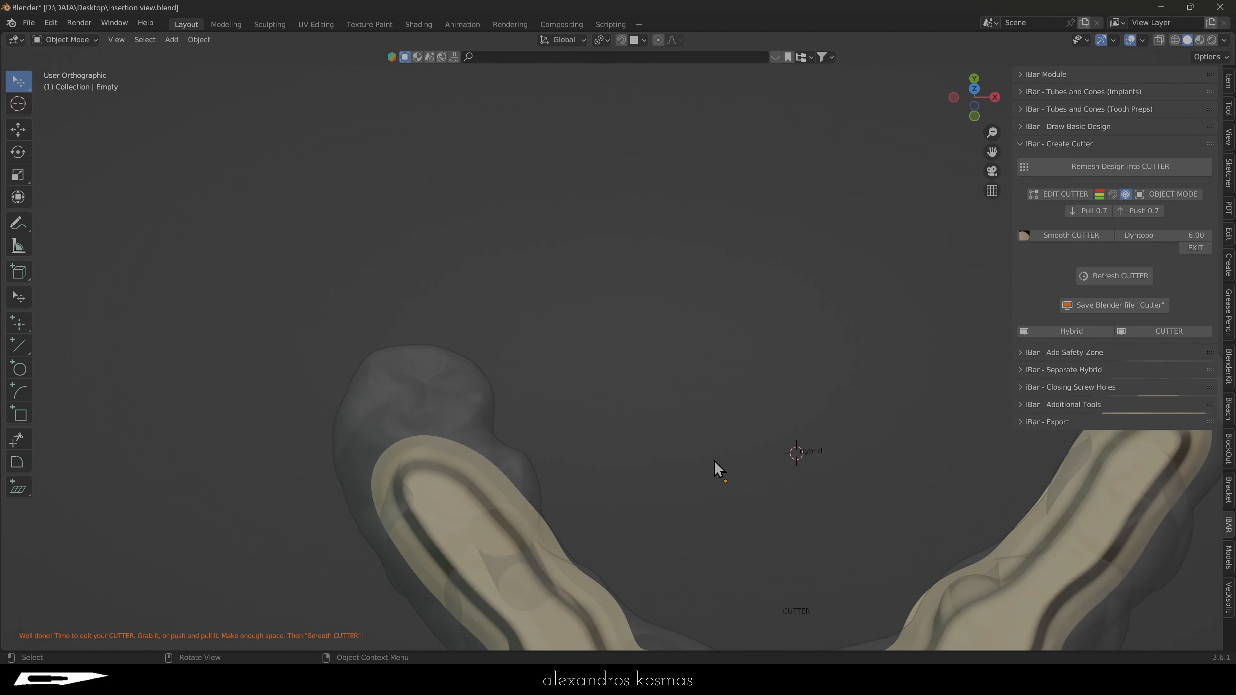
# Examine the cutter against the surrounding hybrid from the saved insertion view, close up and as a whole arch.
pyautogui.scroll(-4, 570, 372)
pyautogui.scroll(10, 714, 549)
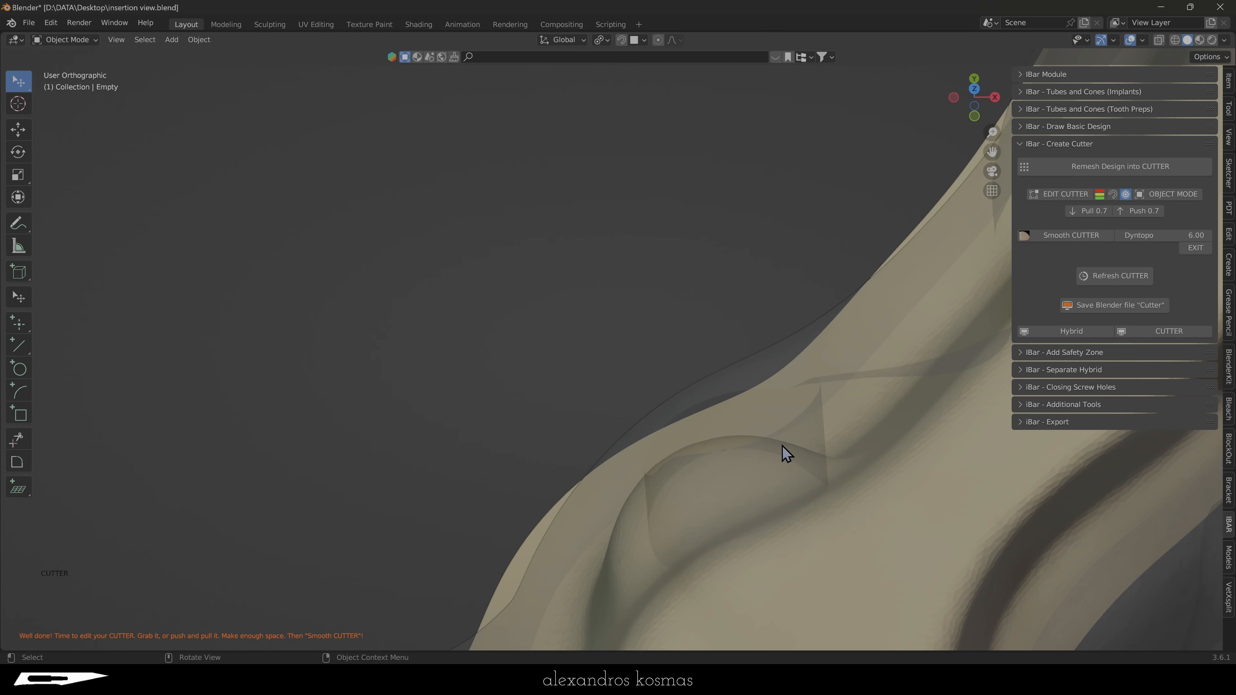
pyautogui.scroll(-5, 595, 397)
pyautogui.scroll(-8, 595, 397)
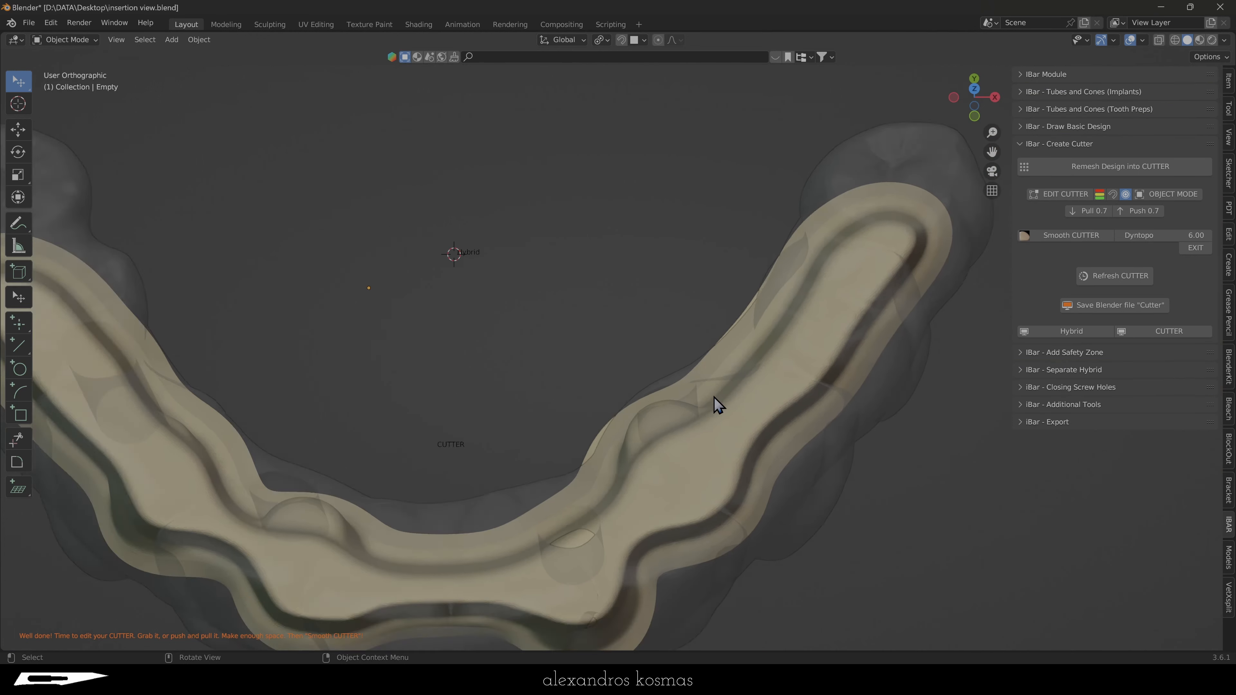
pyautogui.scroll(3, 656, 419)
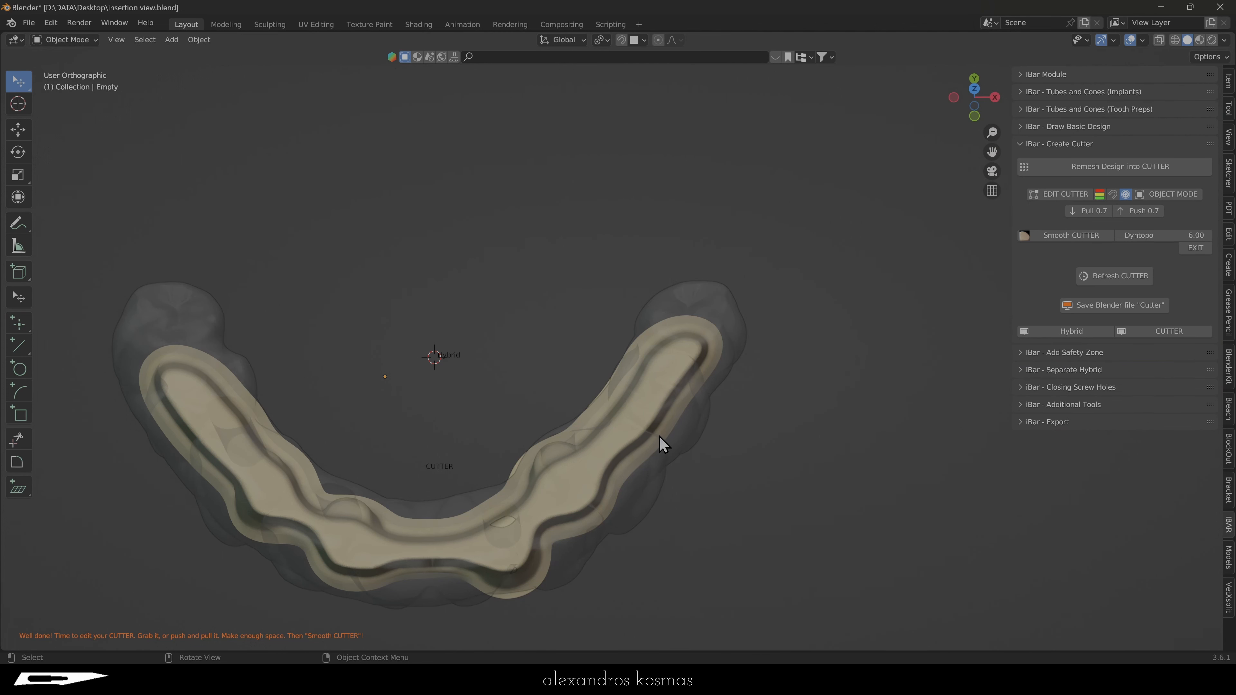
pyautogui.scroll(2, 579, 504)
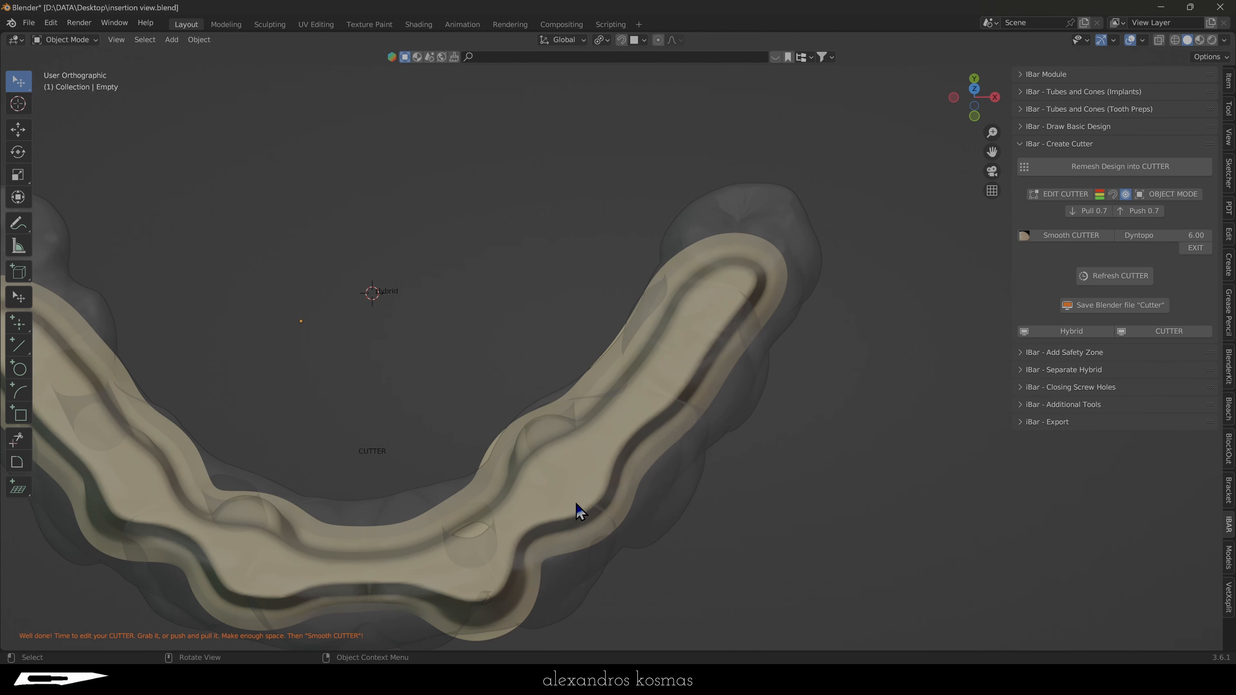
pyautogui.scroll(-2, 601, 465)
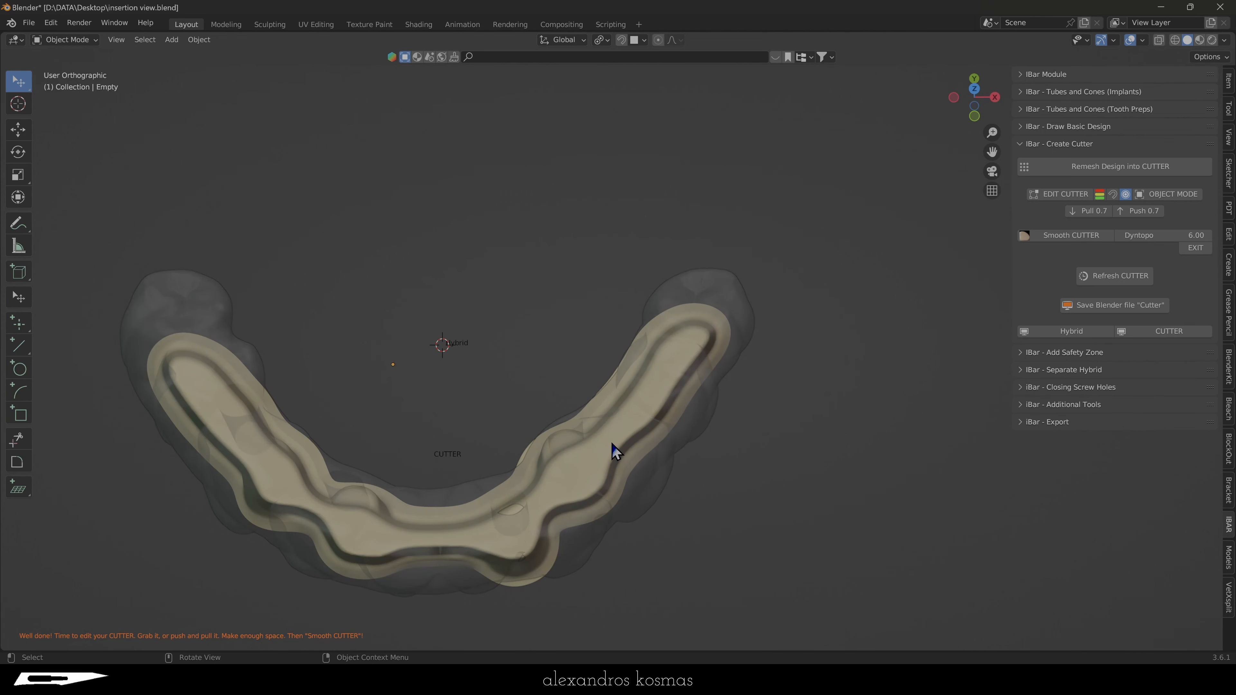
# Split the 3D view vertically into two side-by-side viewports at about the middle of the window.
pyautogui.rightClick(684, 30)
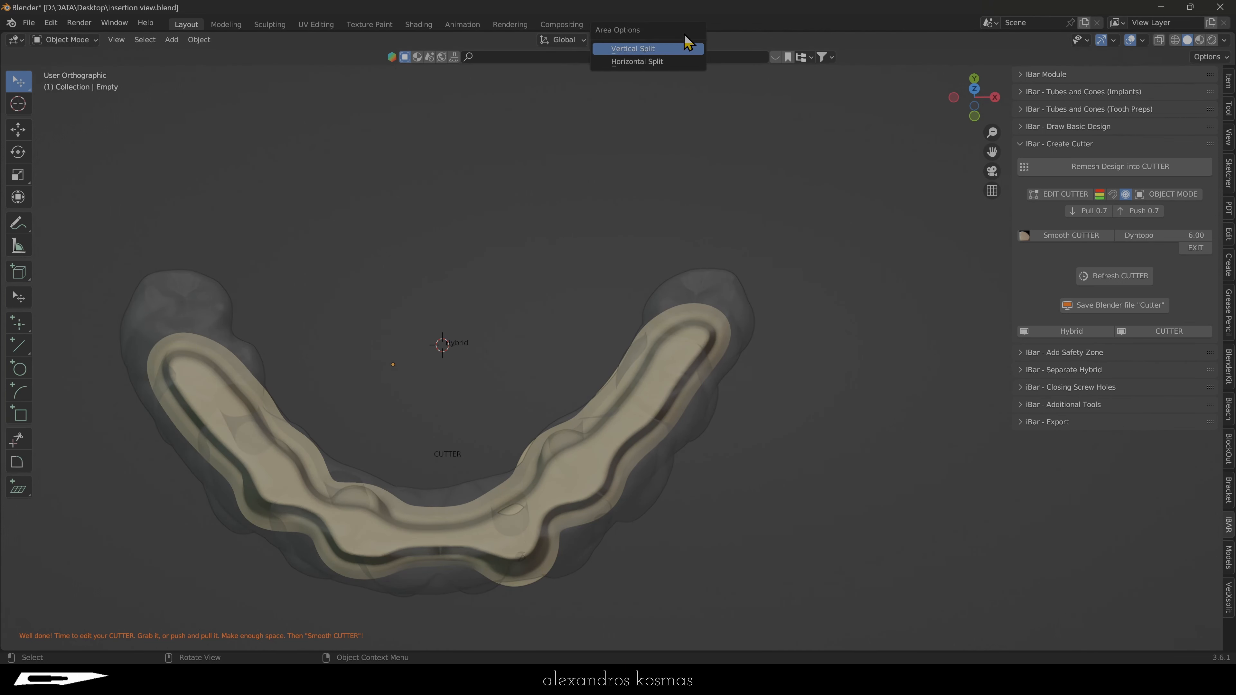
pyautogui.click(684, 45)
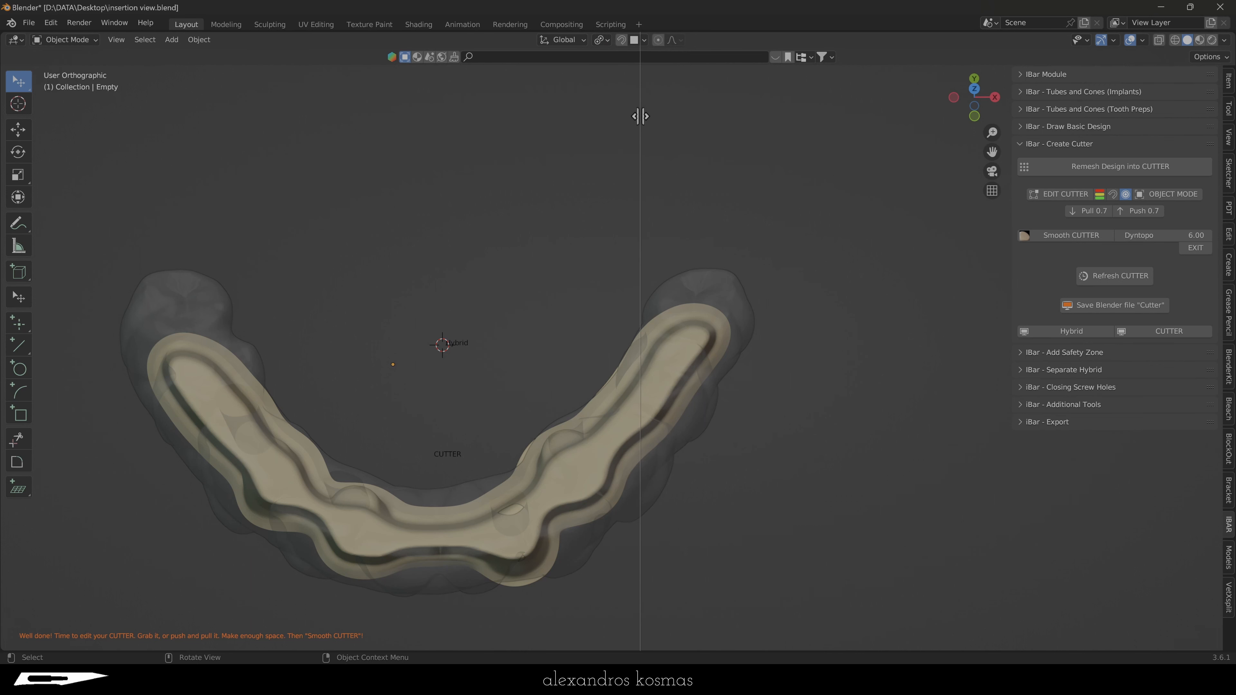
pyautogui.click(606, 112)
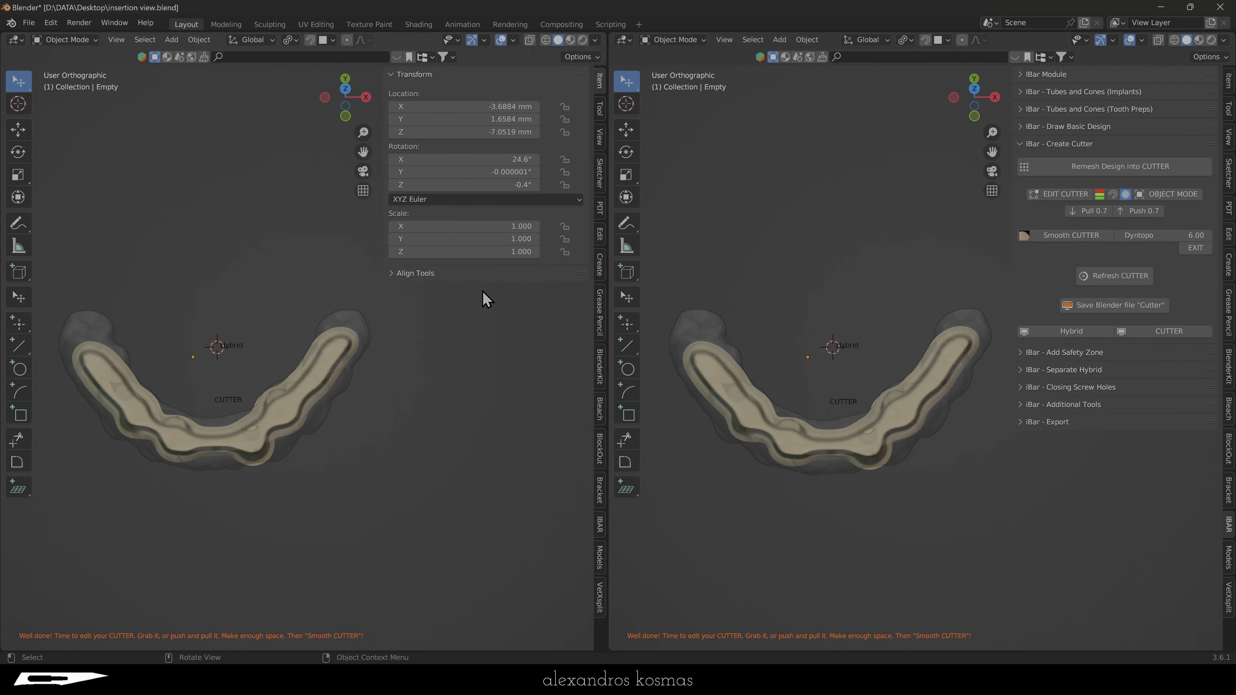
# Select the CUTTER and start Smooth CUTTER sculpting, with the sidebar hidden in the insertion-view viewport.
pyautogui.click(718, 395)
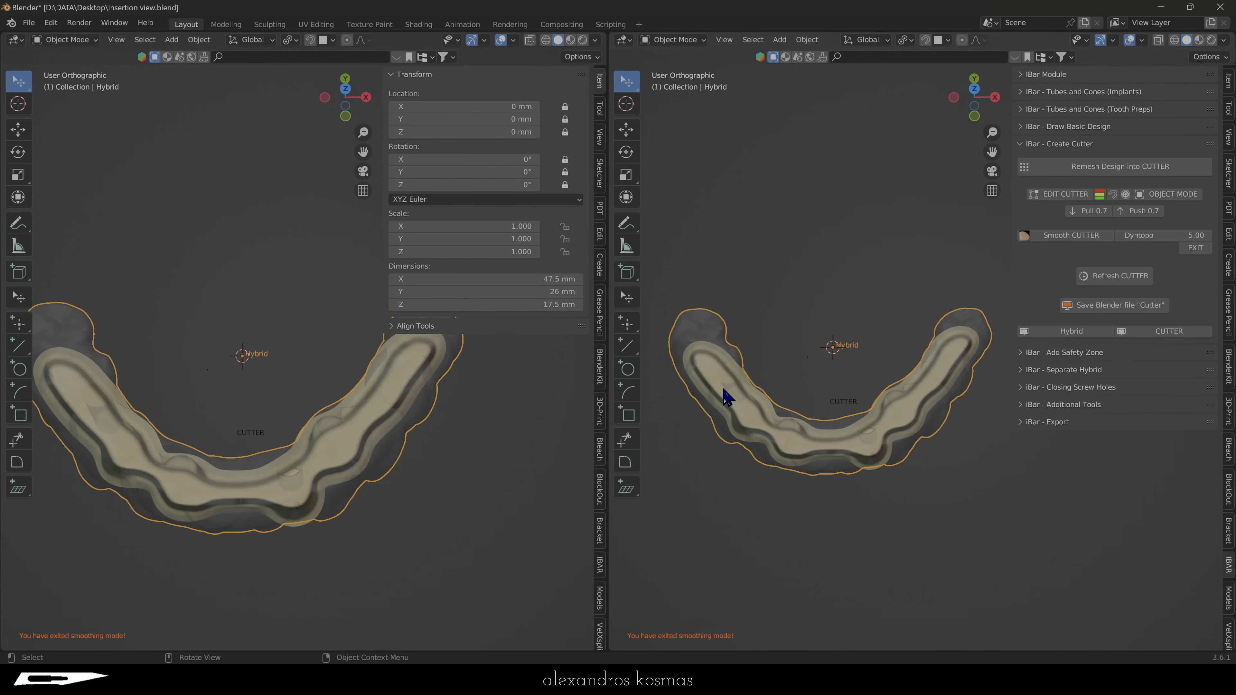
pyautogui.click(724, 396)
pyautogui.click(1064, 238)
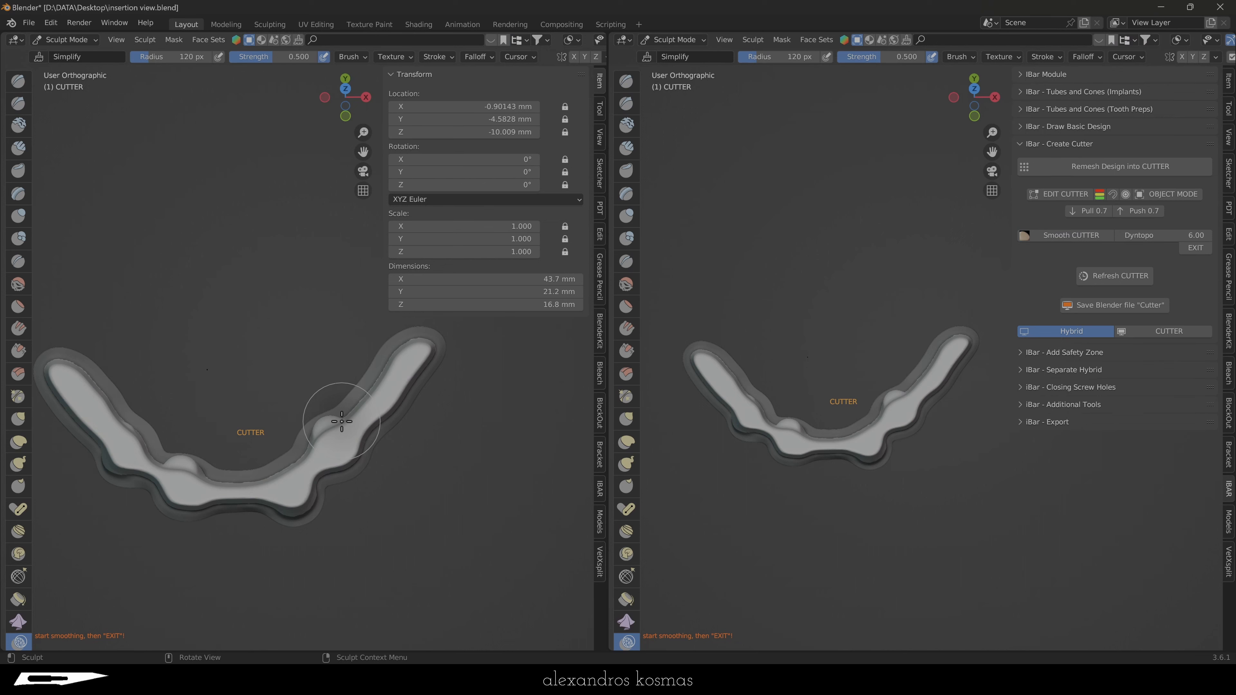
pyautogui.press('n')
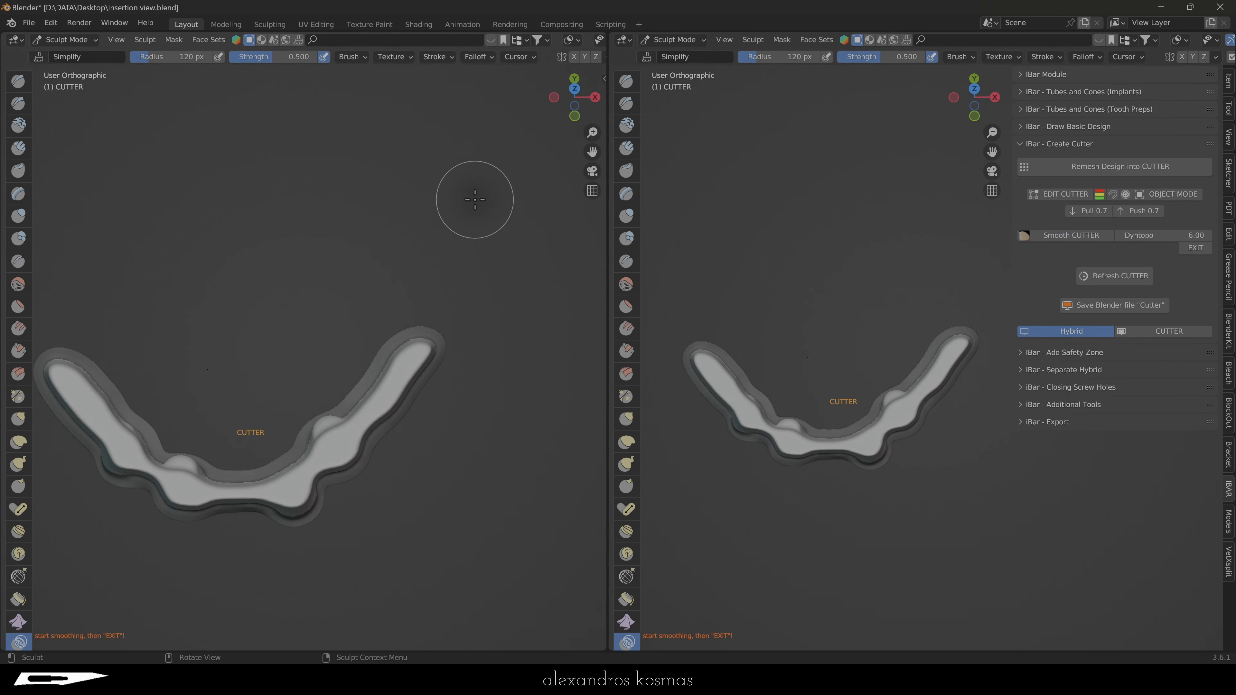
# Give the insertion-view viewport the black matcap with a bright rim and turn on X-ray.
pyautogui.scroll(5, 365, 375)
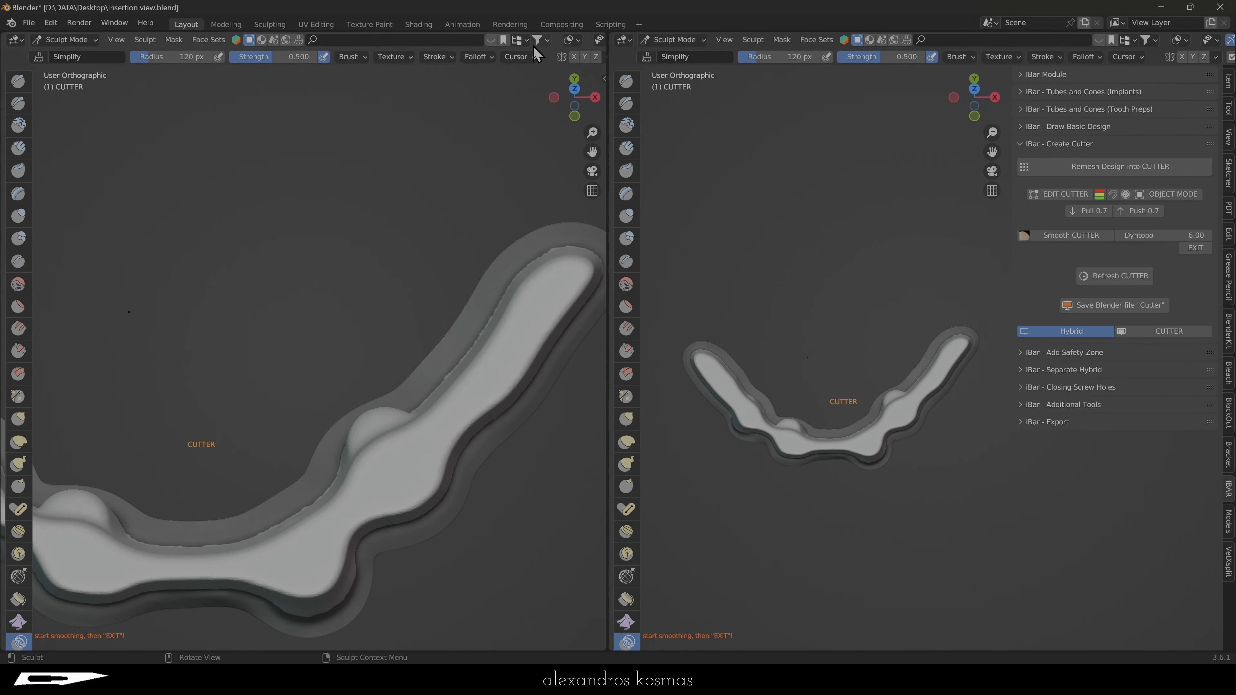
pyautogui.scroll(-5, 535, 46)
pyautogui.click(595, 40)
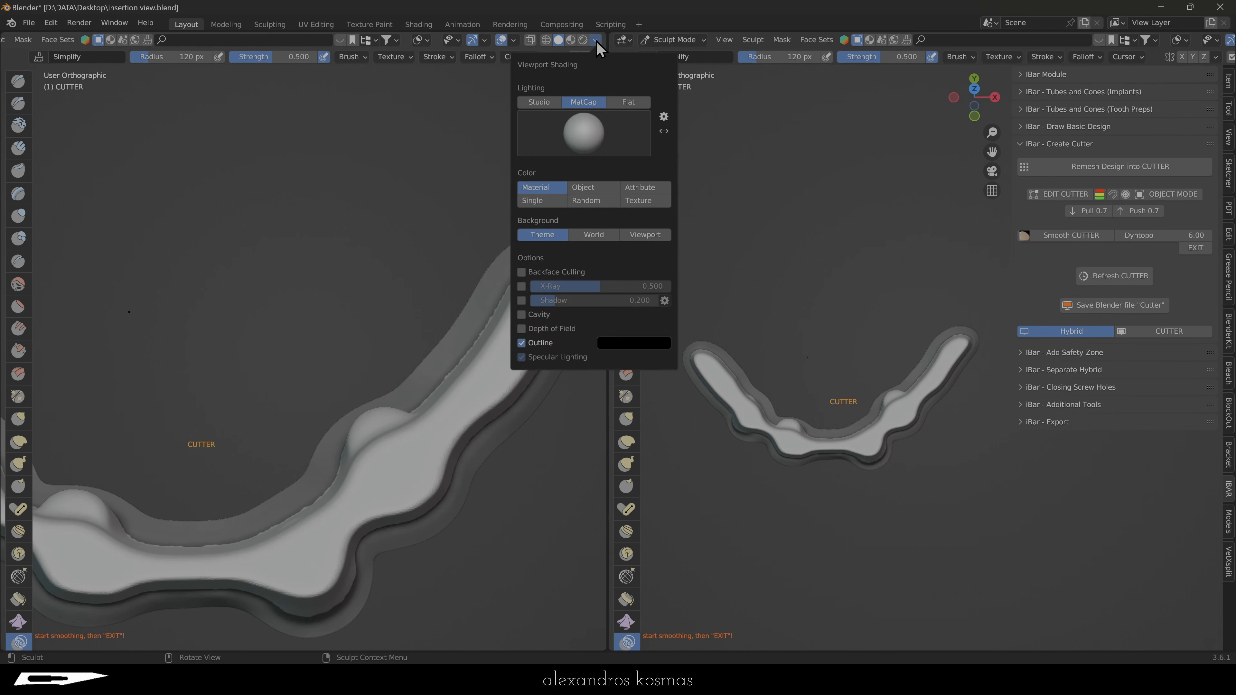
pyautogui.click(577, 134)
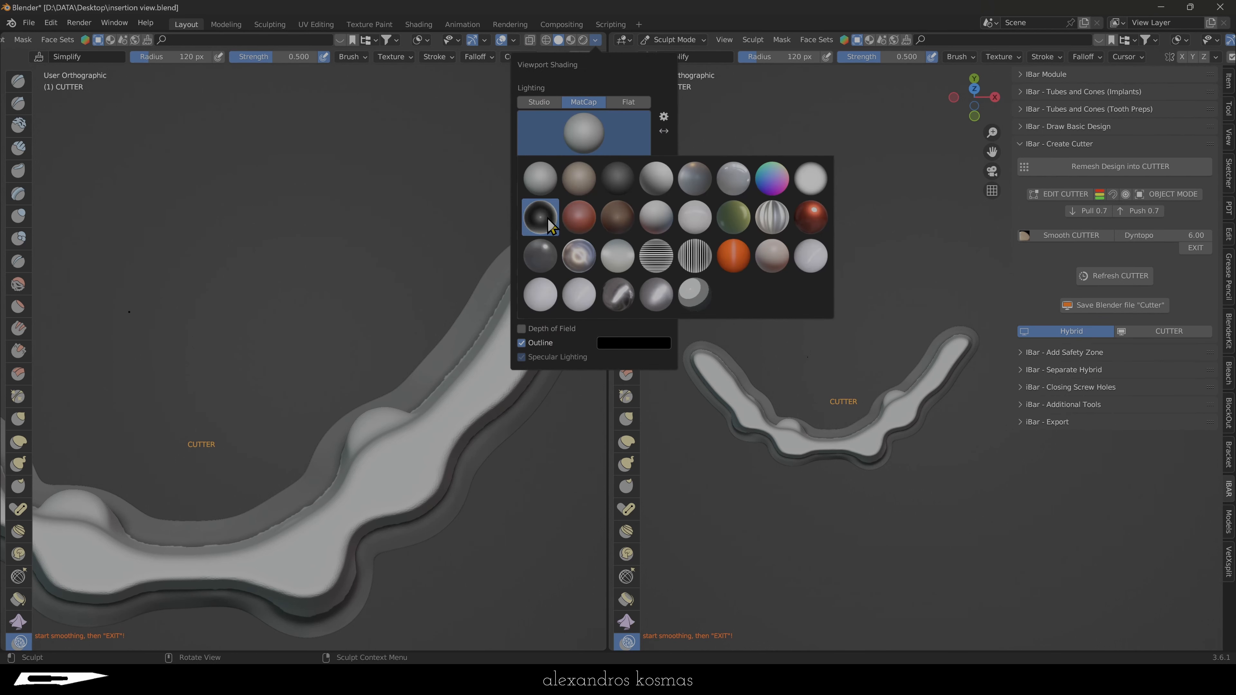
pyautogui.click(534, 214)
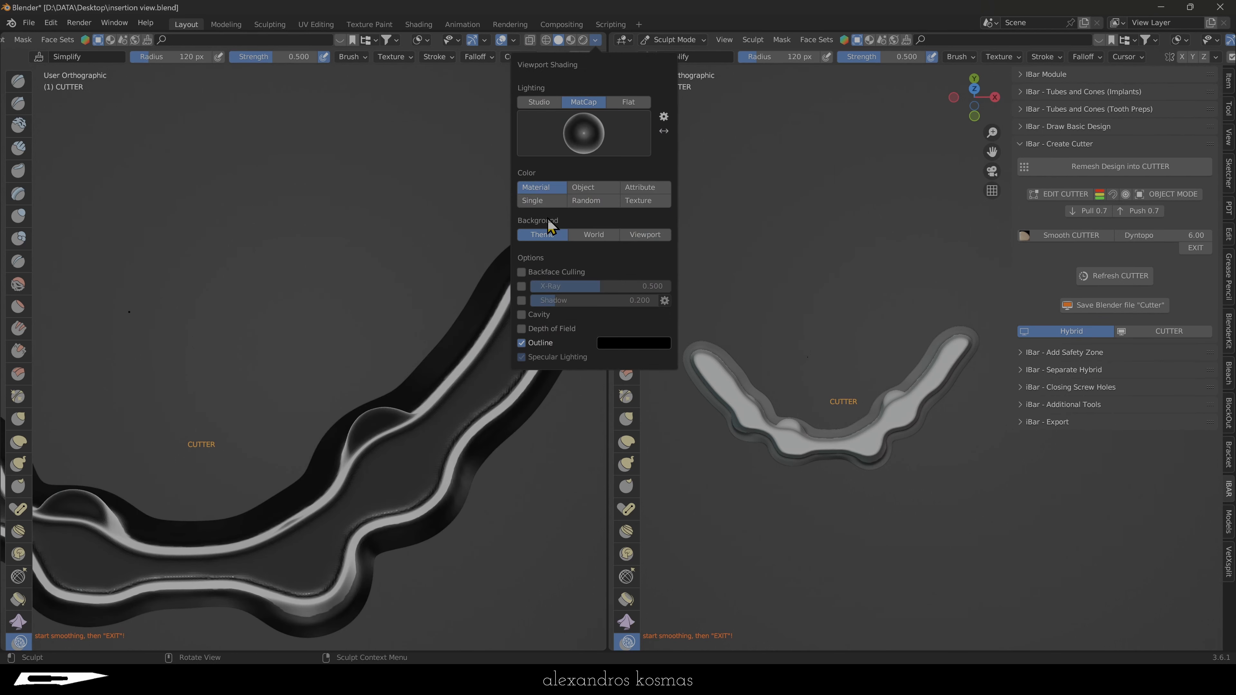
pyautogui.click(529, 41)
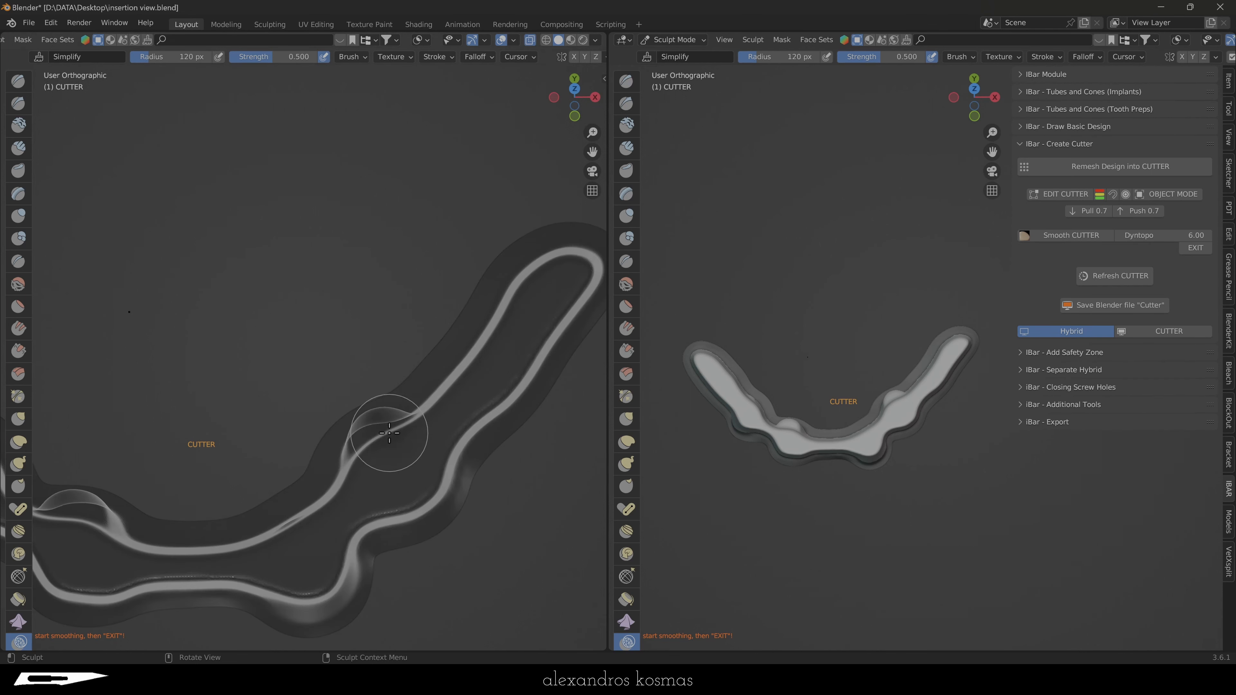
# Clear the sculpt mask from the CUTTER, with the second viewport turned to the undercut bulge on its inner side.
pyautogui.scroll(2, 386, 433)
pyautogui.scroll(2, 348, 450)
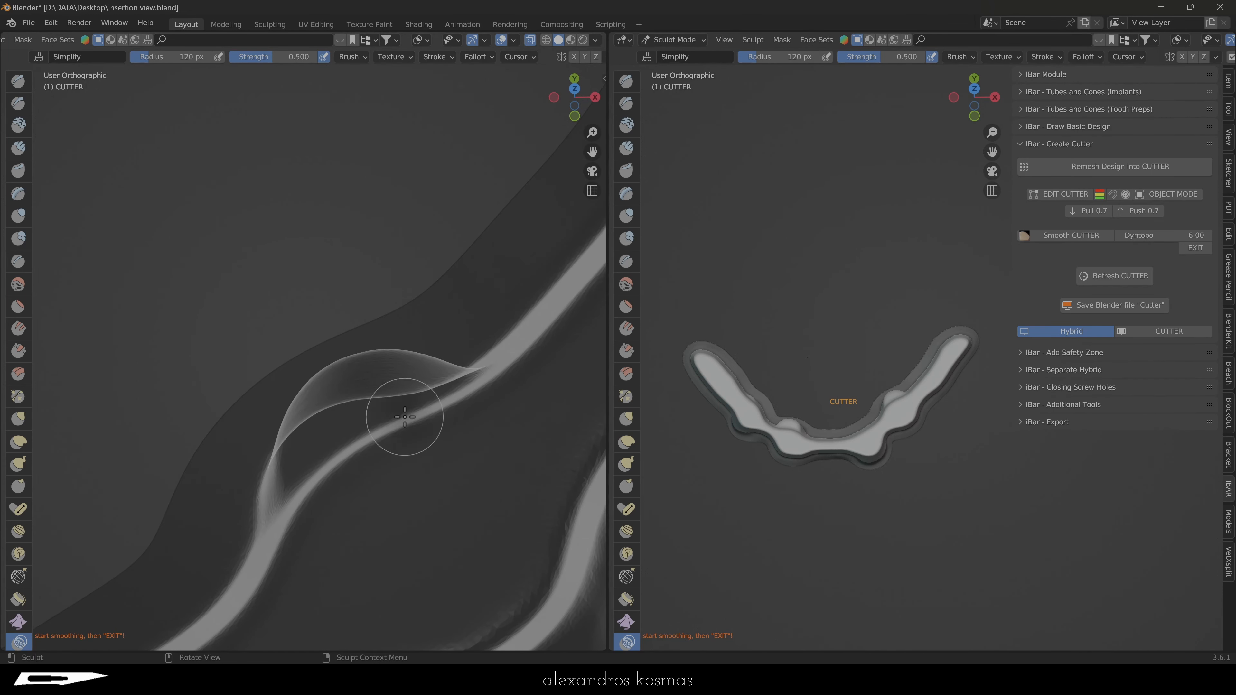
pyautogui.scroll(-2, 681, 406)
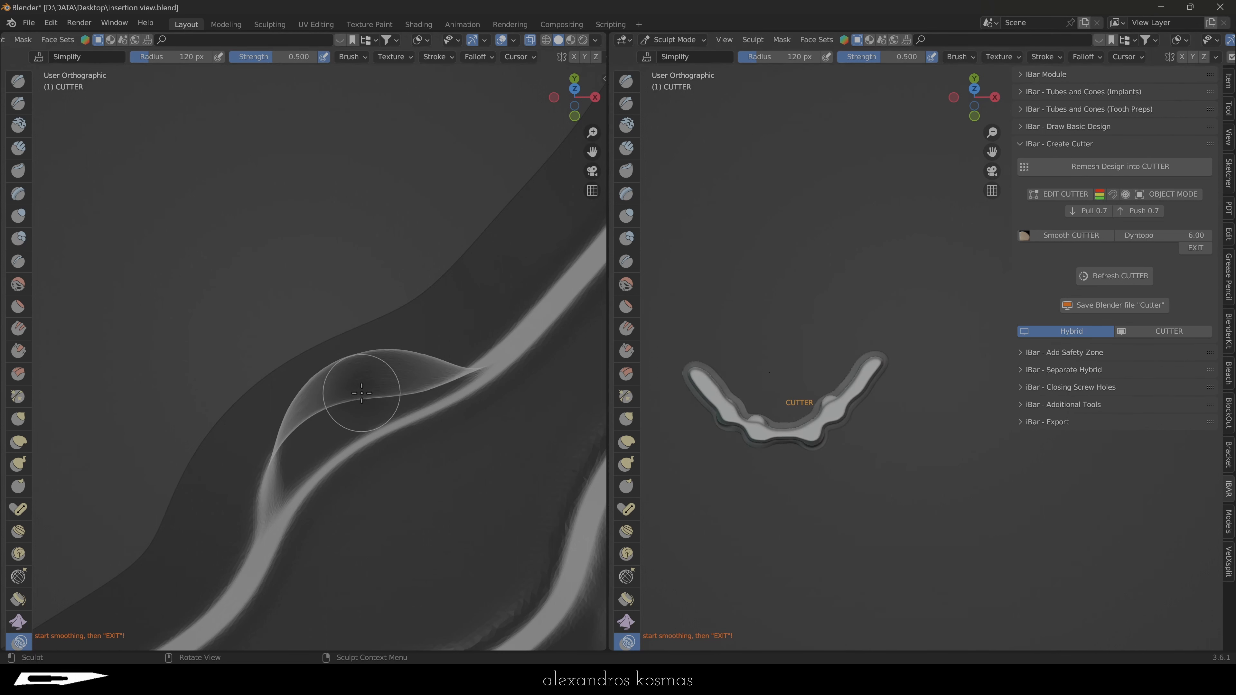
pyautogui.moveTo(745, 384); pyautogui.dragTo(740, 410, button='middle')
pyautogui.scroll(8, 740, 410)
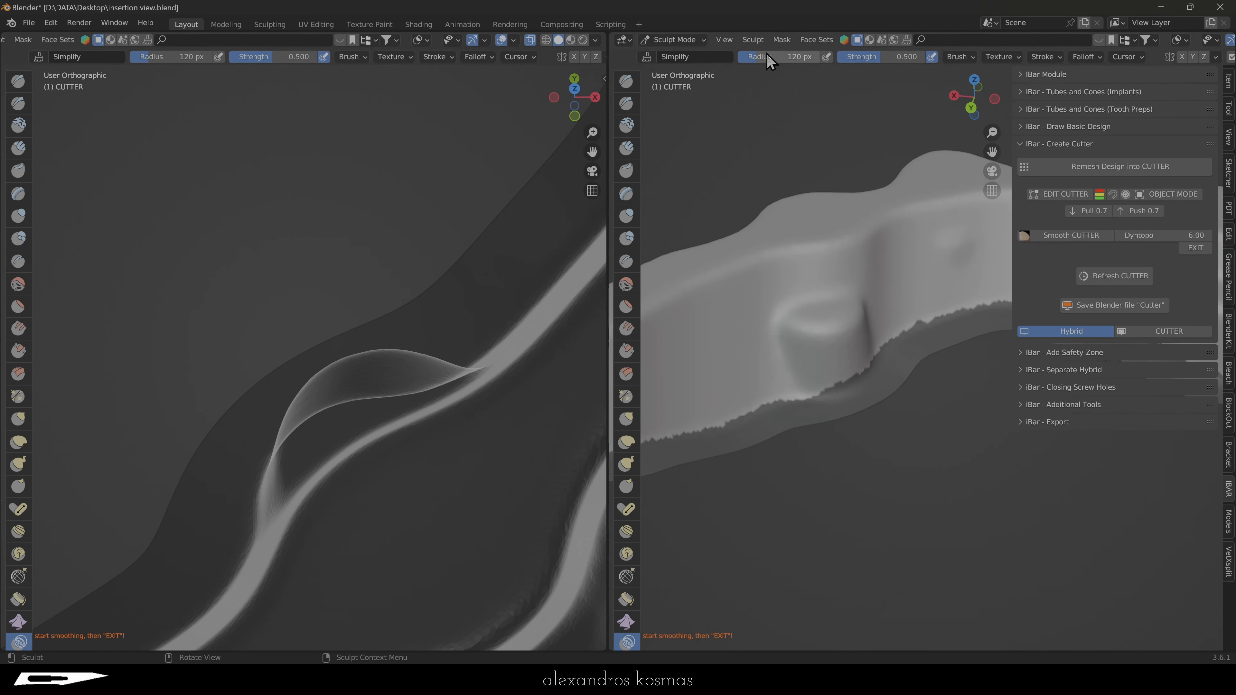
pyautogui.click(781, 40)
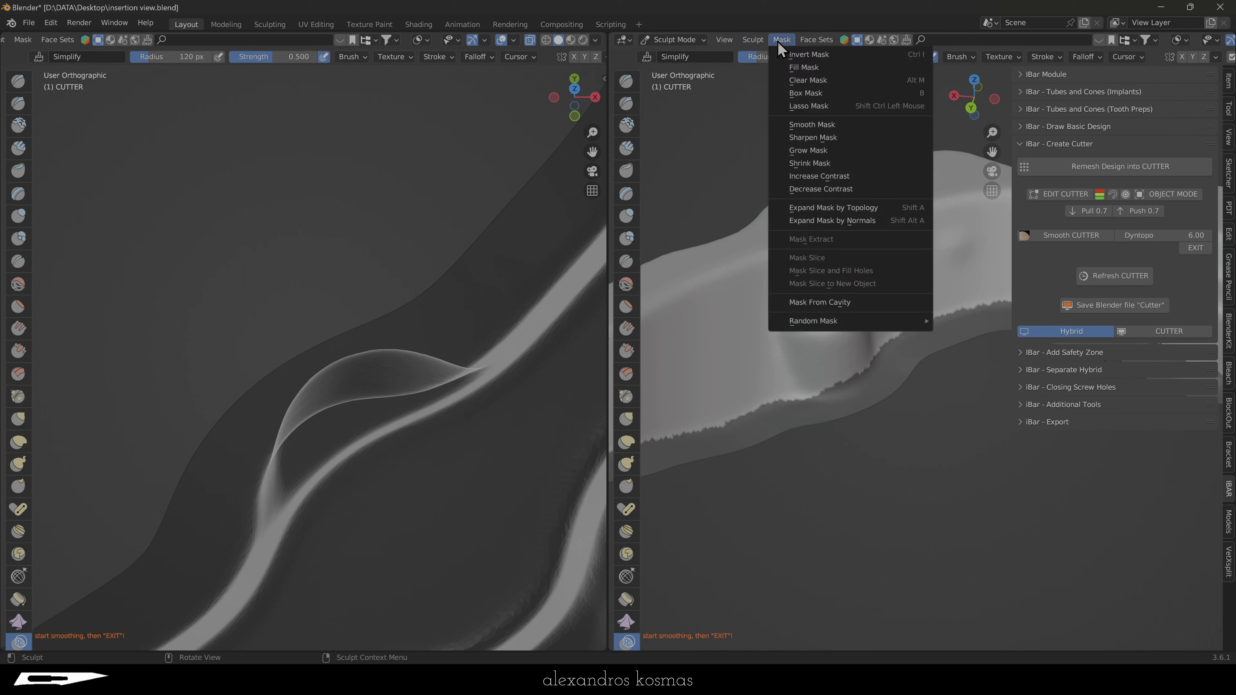
pyautogui.click(803, 80)
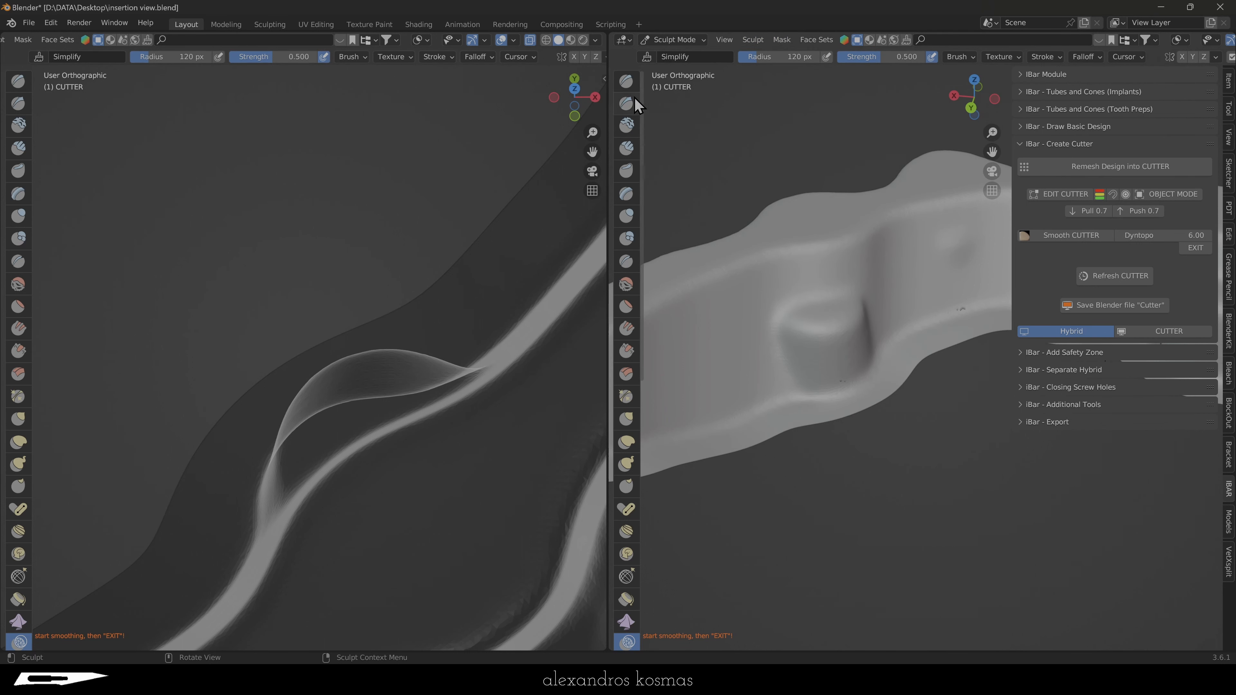
# Add material over the undercut below the inner-side bulge with several SculptDraw brush strokes.
pyautogui.click(626, 82)
pyautogui.scroll(4, 808, 317)
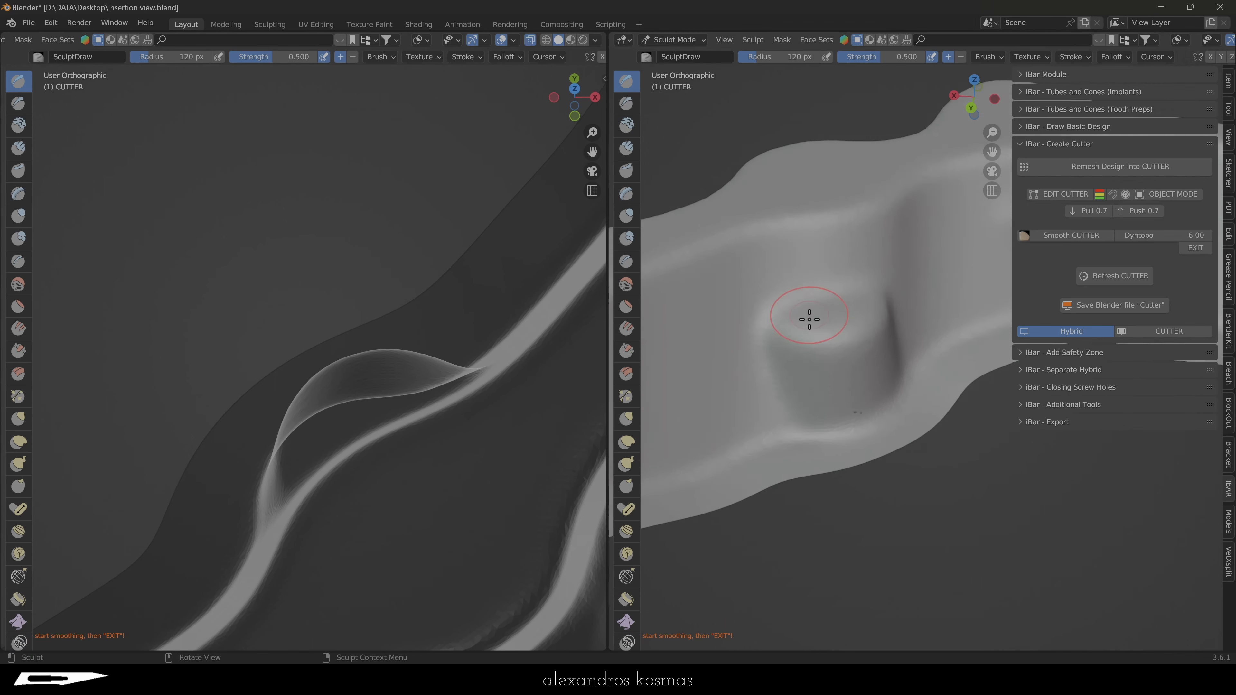
pyautogui.moveTo(861, 464)
pyautogui.mouseDown()
pyautogui.moveTo(775, 479)
pyautogui.moveTo(809, 483)
pyautogui.moveTo(795, 474)
pyautogui.mouseUp()
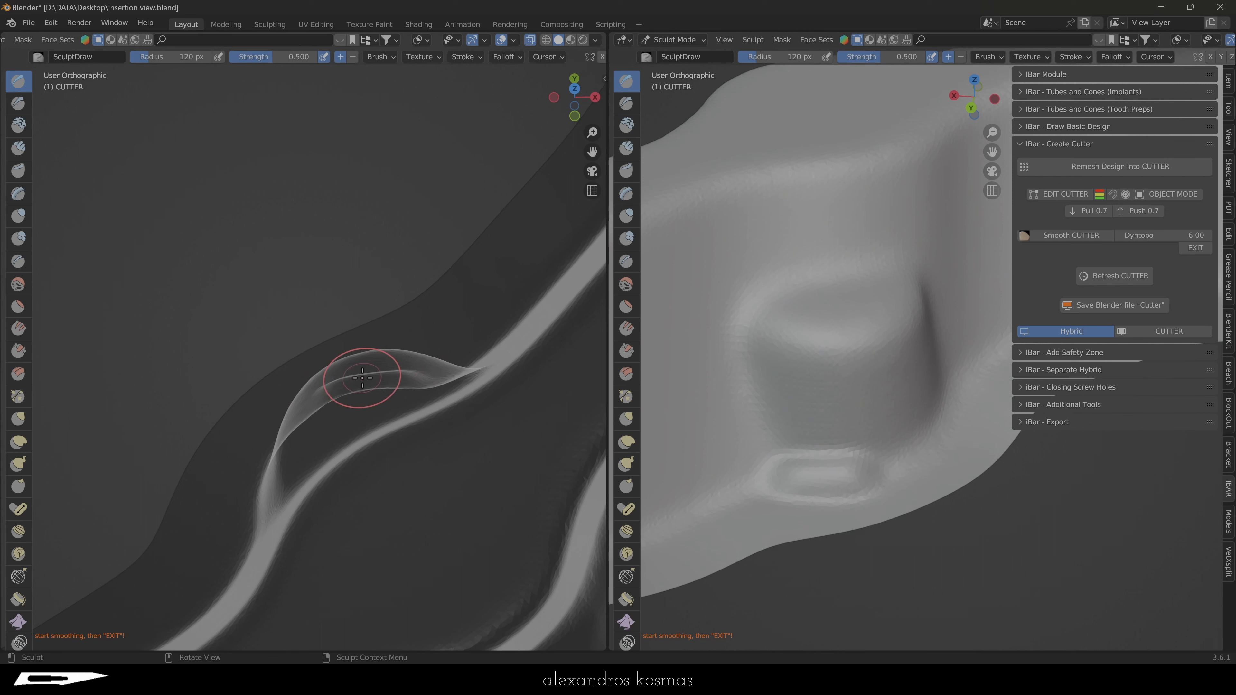
pyautogui.moveTo(819, 429)
pyautogui.mouseDown()
pyautogui.moveTo(825, 450)
pyautogui.moveTo(850, 447)
pyautogui.moveTo(781, 389)
pyautogui.moveTo(791, 500)
pyautogui.mouseUp()
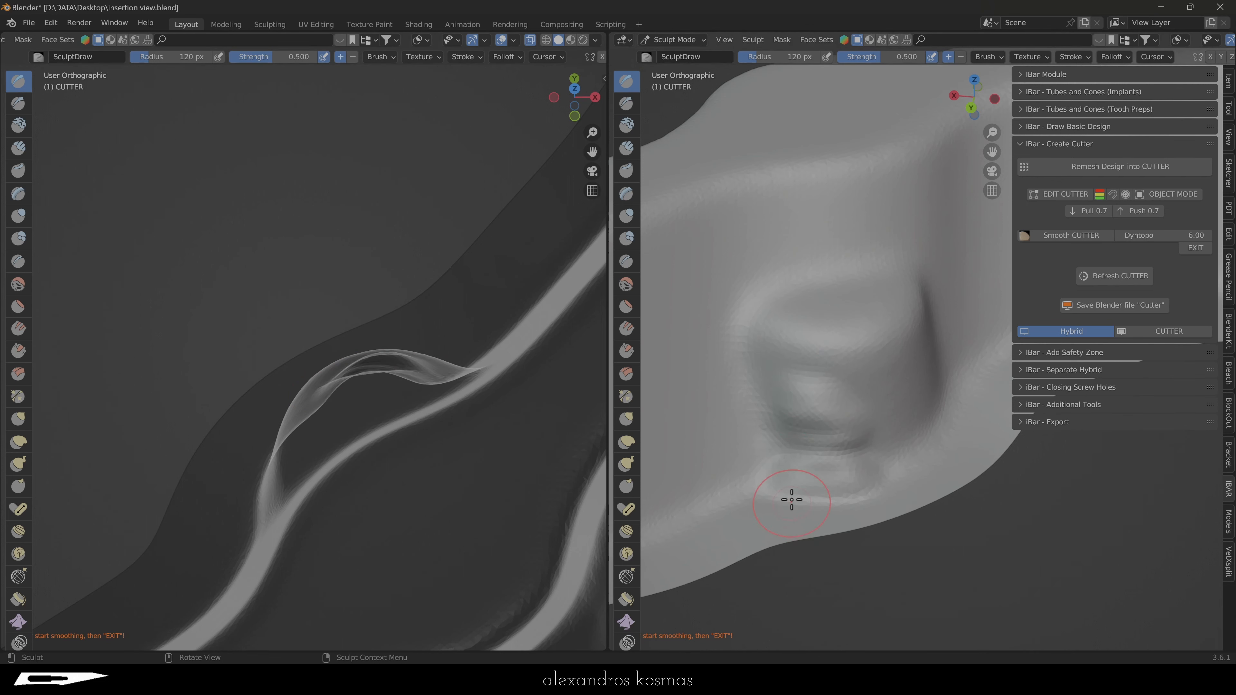
pyautogui.moveTo(771, 455)
pyautogui.mouseDown()
pyautogui.moveTo(827, 450)
pyautogui.moveTo(802, 414)
pyautogui.moveTo(800, 429)
pyautogui.mouseUp()
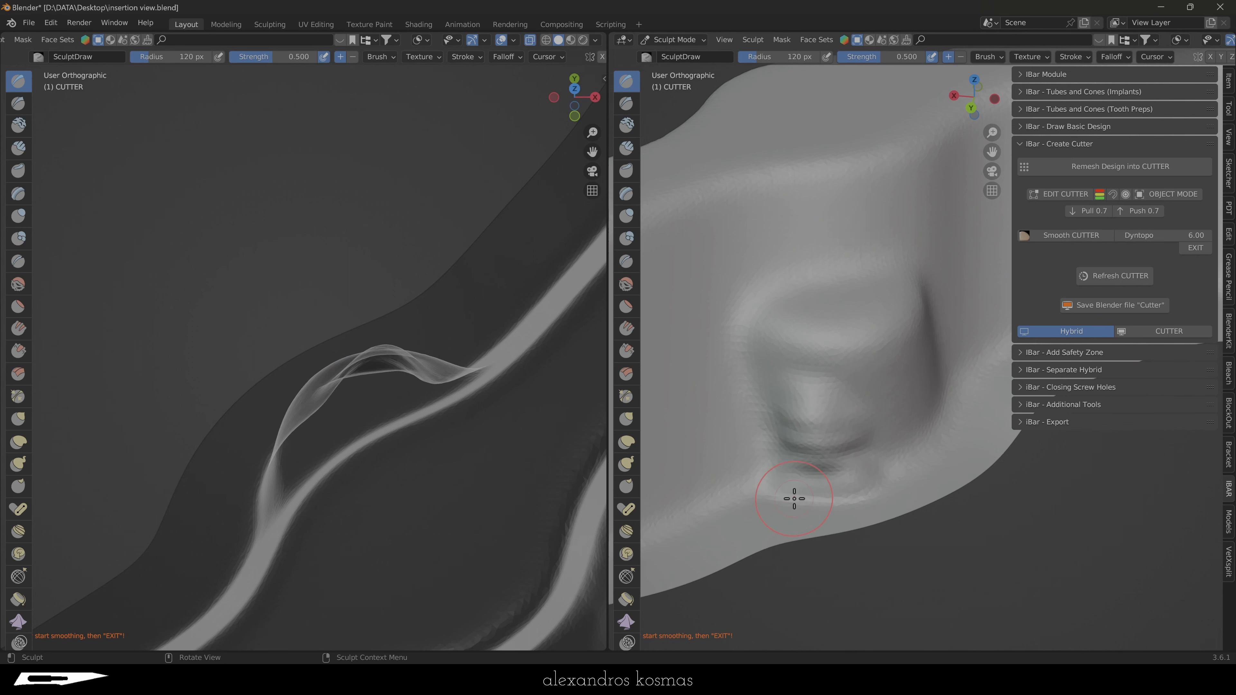
pyautogui.moveTo(795, 499)
pyautogui.mouseDown()
pyautogui.moveTo(786, 476)
pyautogui.moveTo(800, 500)
pyautogui.moveTo(836, 491)
pyautogui.moveTo(769, 467)
pyautogui.moveTo(764, 414)
pyautogui.moveTo(739, 450)
pyautogui.moveTo(789, 452)
pyautogui.mouseUp()
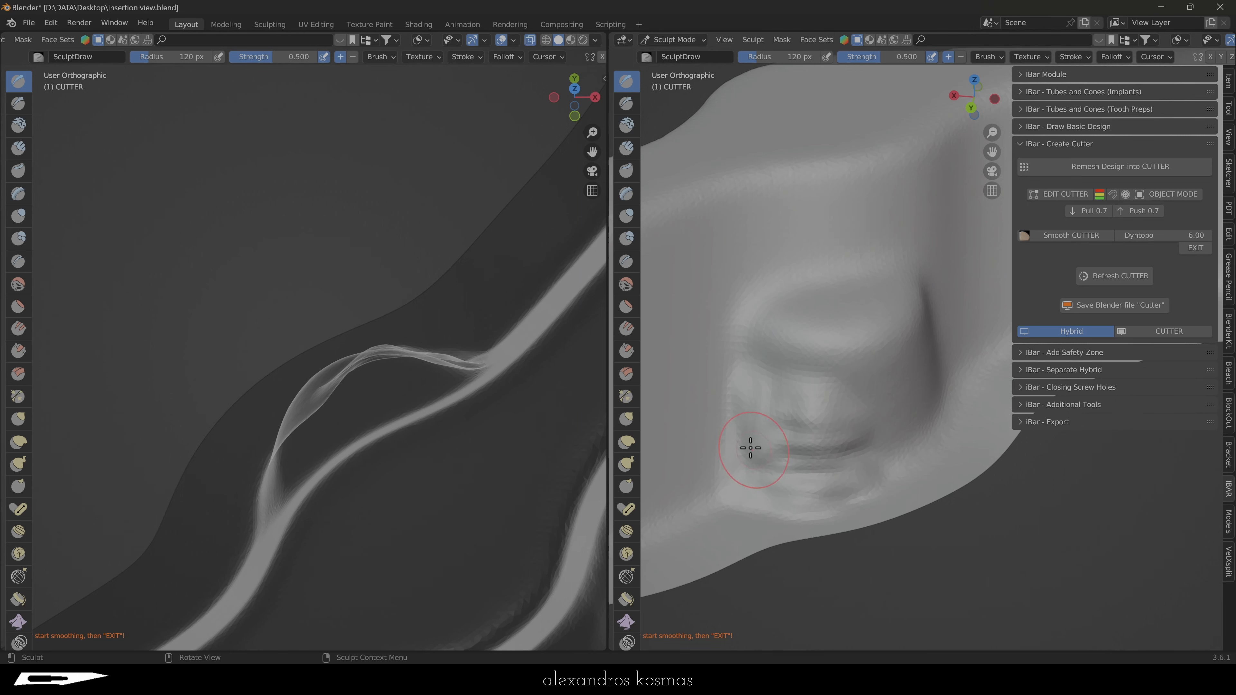
# Smooth the material added below the bulge with repeated Smooth brush strokes down to the cutter's edge.
pyautogui.click(626, 284)
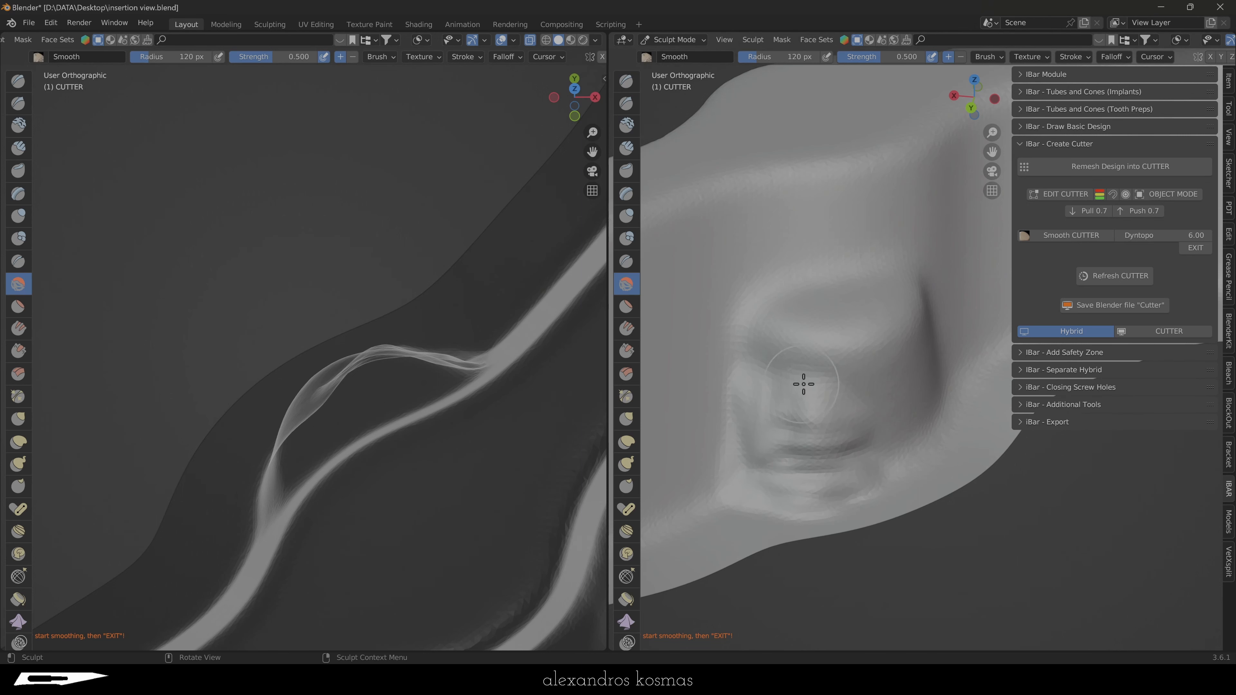
pyautogui.moveTo(802, 383); pyautogui.dragTo(840, 419)
pyautogui.moveTo(712, 468); pyautogui.dragTo(750, 508)
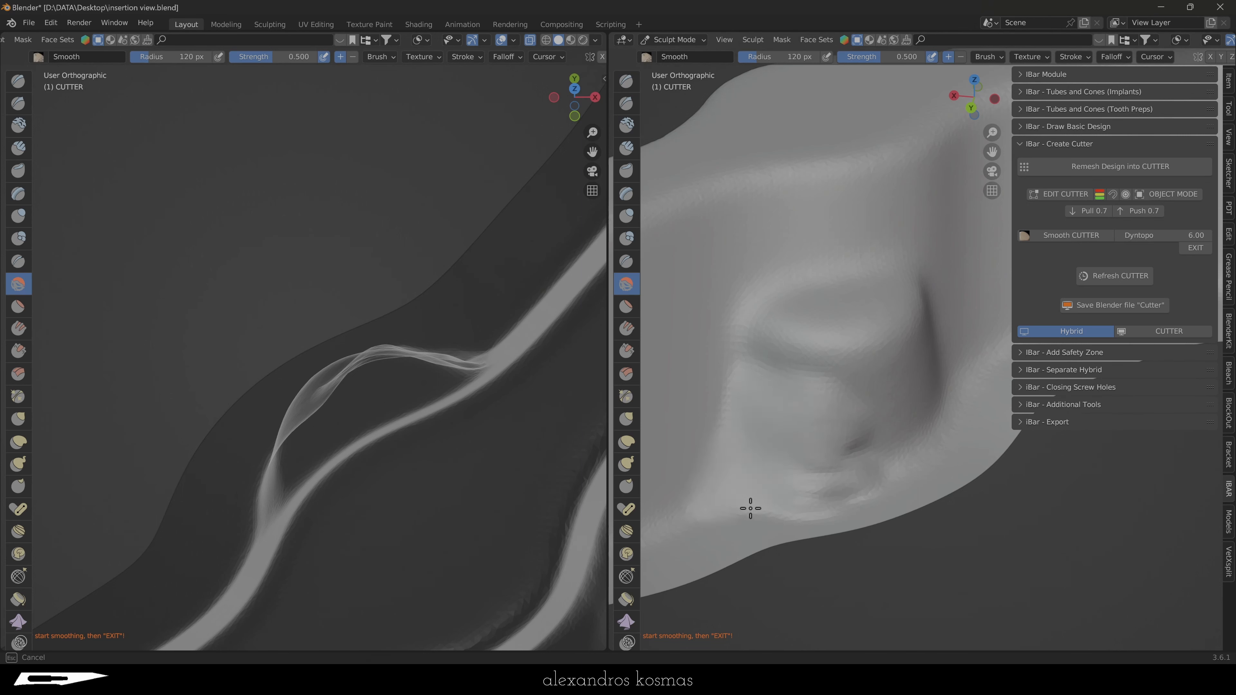
pyautogui.moveTo(772, 442)
pyautogui.mouseDown()
pyautogui.moveTo(755, 432)
pyautogui.moveTo(770, 378)
pyautogui.mouseUp()
pyautogui.moveTo(791, 420)
pyautogui.mouseDown()
pyautogui.moveTo(720, 488)
pyautogui.moveTo(779, 482)
pyautogui.mouseUp()
pyautogui.moveTo(854, 445)
pyautogui.mouseDown()
pyautogui.moveTo(844, 469)
pyautogui.moveTo(820, 448)
pyautogui.moveTo(802, 533)
pyautogui.mouseUp()
pyautogui.scroll(-1, 770, 370)
# Pull the side of the bulge outward with the Elastic Deform brush, working from two viewing angles.
pyautogui.click(626, 441)
pyautogui.moveTo(785, 449)
pyautogui.mouseDown()
pyautogui.moveTo(828, 486)
pyautogui.moveTo(791, 469)
pyautogui.moveTo(806, 483)
pyautogui.mouseUp()
pyautogui.moveTo(806, 483); pyautogui.dragTo(866, 486, button='middle')
pyautogui.moveTo(866, 487)
pyautogui.mouseDown()
pyautogui.moveTo(866, 500)
pyautogui.moveTo(822, 505)
pyautogui.moveTo(847, 519)
pyautogui.moveTo(899, 505)
pyautogui.moveTo(893, 493)
pyautogui.moveTo(883, 503)
pyautogui.moveTo(906, 508)
pyautogui.mouseUp()
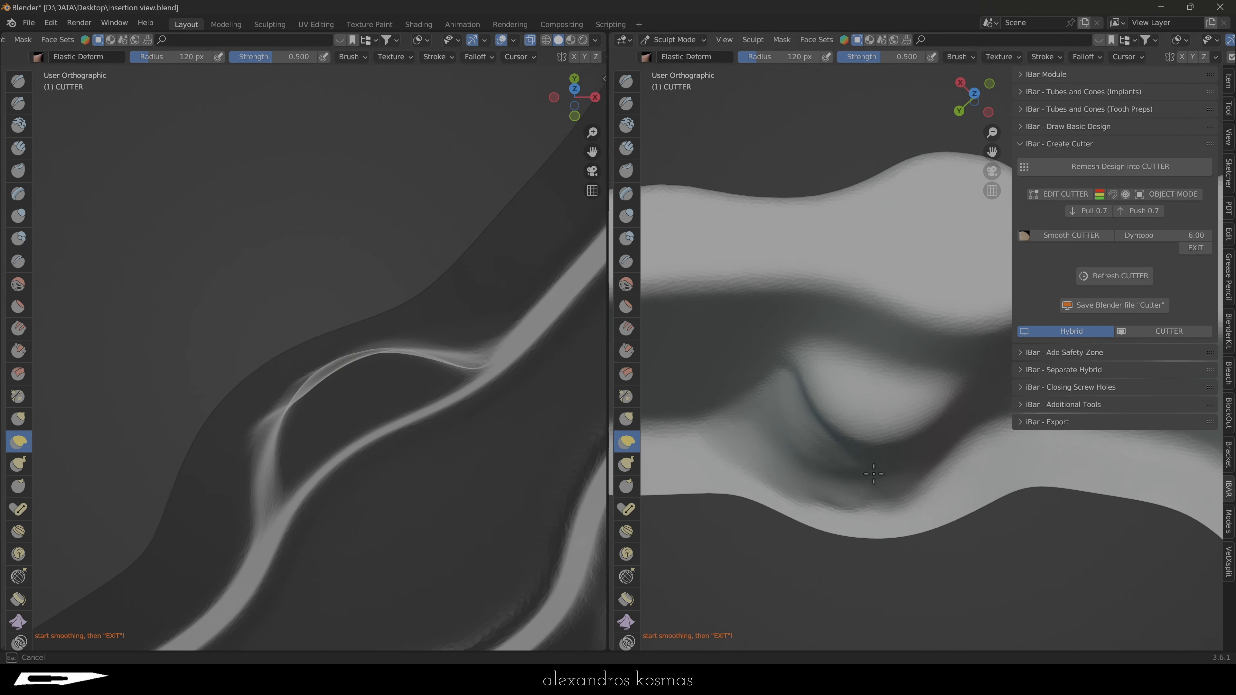
# Build up more material around the base and side of the bulge with the SculptDraw brush.
pyautogui.press('x')
pyautogui.moveTo(803, 484)
pyautogui.mouseDown(button='middle')
pyautogui.moveTo(875, 446)
pyautogui.moveTo(888, 499)
pyautogui.moveTo(919, 513)
pyautogui.moveTo(913, 469)
pyautogui.moveTo(907, 494)
pyautogui.moveTo(794, 425)
pyautogui.mouseUp(button='middle')
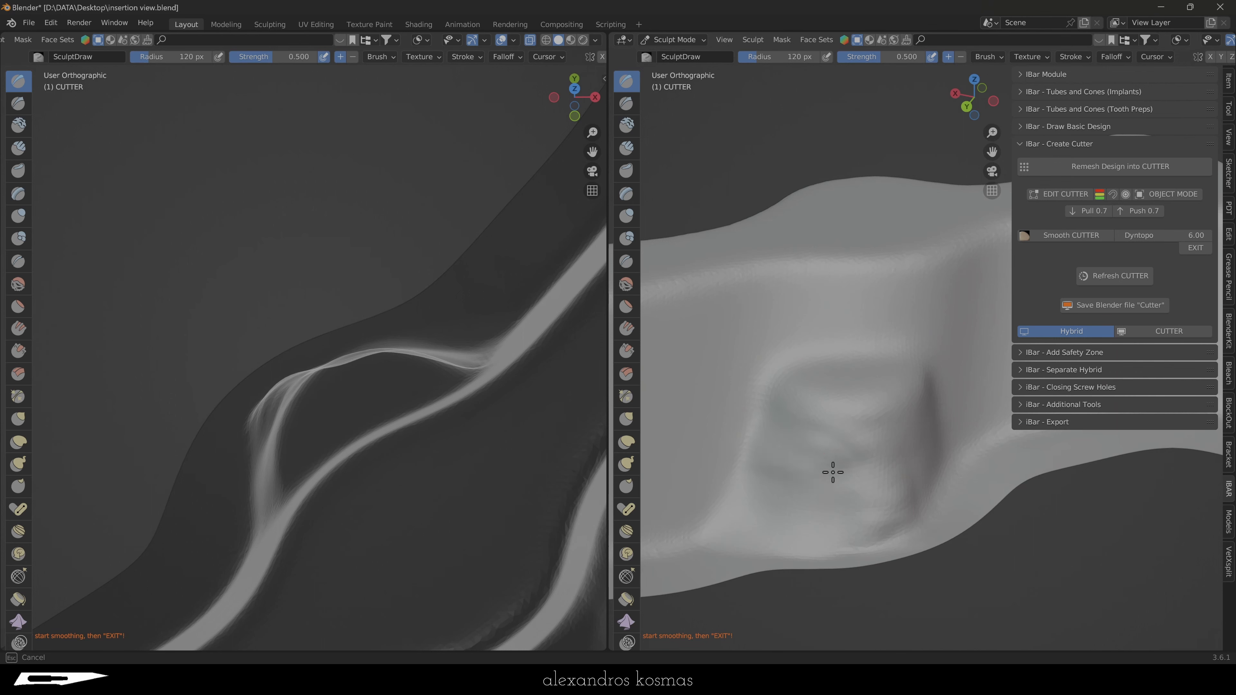
pyautogui.moveTo(833, 472)
pyautogui.mouseDown(button='middle')
pyautogui.moveTo(808, 524)
pyautogui.moveTo(780, 422)
pyautogui.moveTo(742, 411)
pyautogui.moveTo(742, 461)
pyautogui.moveTo(775, 497)
pyautogui.moveTo(871, 509)
pyautogui.moveTo(902, 457)
pyautogui.moveTo(861, 455)
pyautogui.moveTo(856, 530)
pyautogui.moveTo(807, 545)
pyautogui.moveTo(918, 519)
pyautogui.moveTo(858, 499)
pyautogui.mouseUp(button='middle')
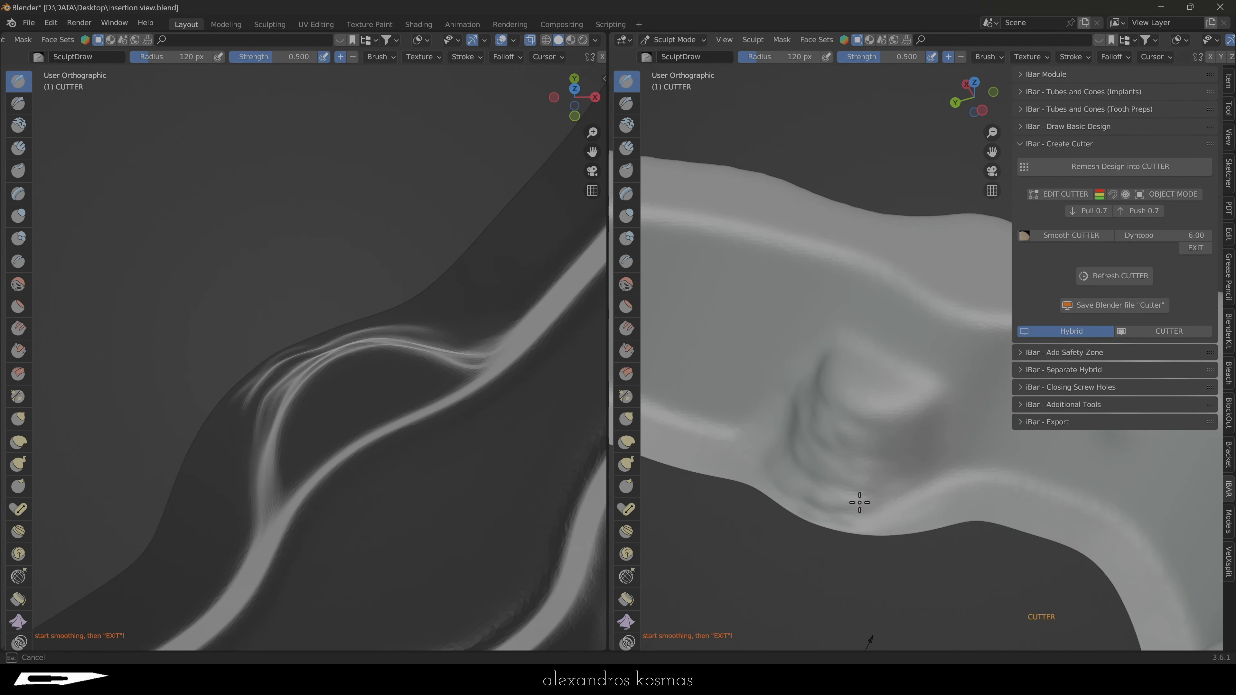
# Smooth the newly built-up ridges around the bulge with the Smooth brush from several angles.
pyautogui.click(626, 284)
pyautogui.moveTo(832, 485); pyautogui.dragTo(767, 461)
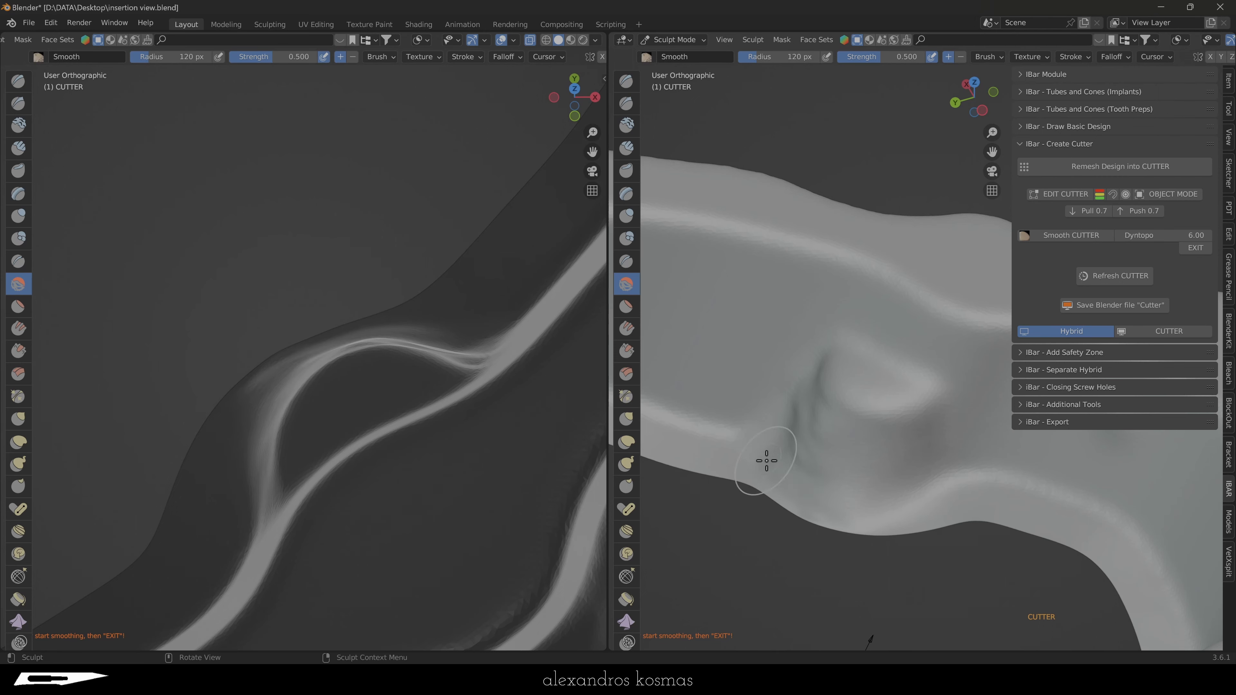
pyautogui.moveTo(744, 471)
pyautogui.mouseDown(button='middle')
pyautogui.moveTo(780, 491)
pyautogui.moveTo(739, 405)
pyautogui.mouseUp(button='middle')
pyautogui.moveTo(746, 448); pyautogui.dragTo(759, 473)
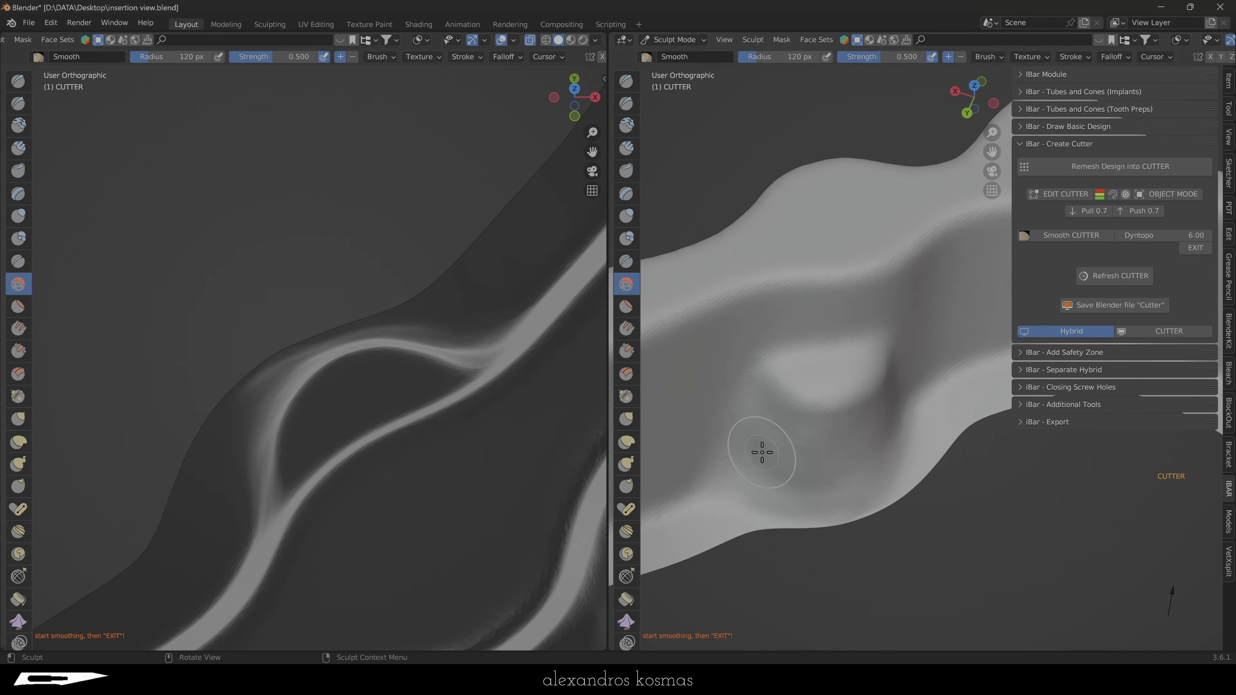
pyautogui.moveTo(778, 433)
pyautogui.mouseDown(button='middle')
pyautogui.moveTo(806, 461)
pyautogui.moveTo(908, 472)
pyautogui.mouseUp(button='middle')
# Check the whole cutter for remaining undercuts in the see-through insertion view.
pyautogui.scroll(-1, 389, 377)
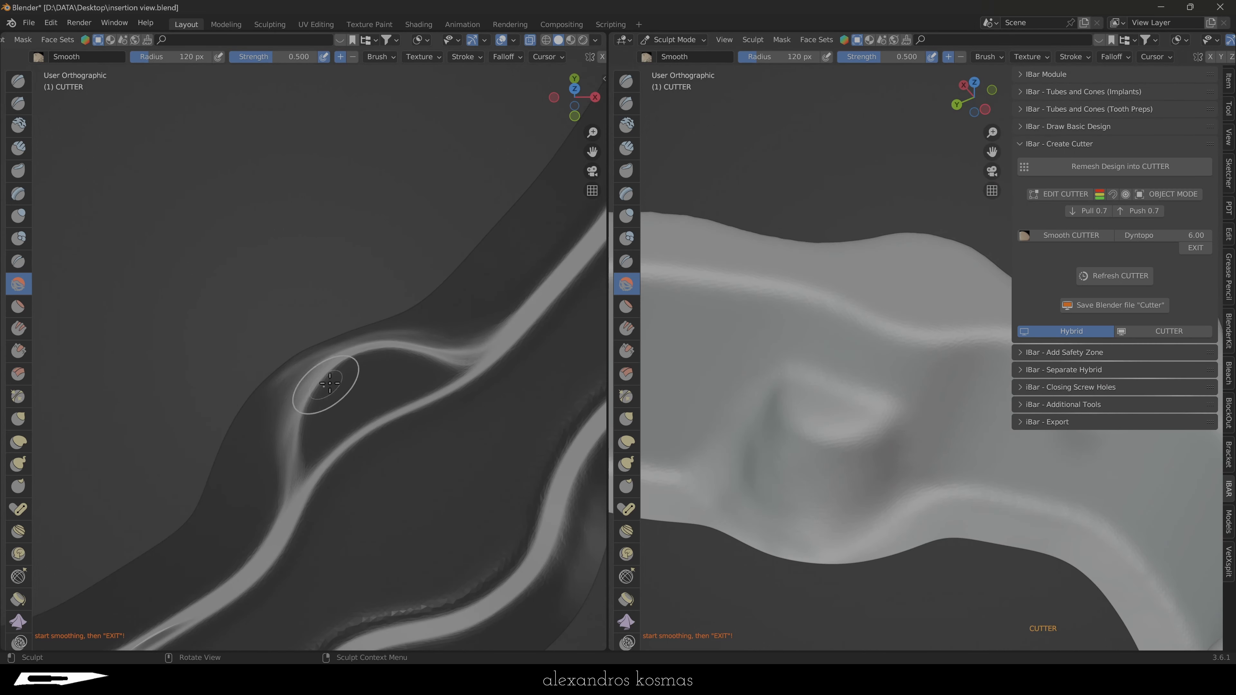
pyautogui.scroll(-3, 419, 321)
pyautogui.scroll(-5, 471, 337)
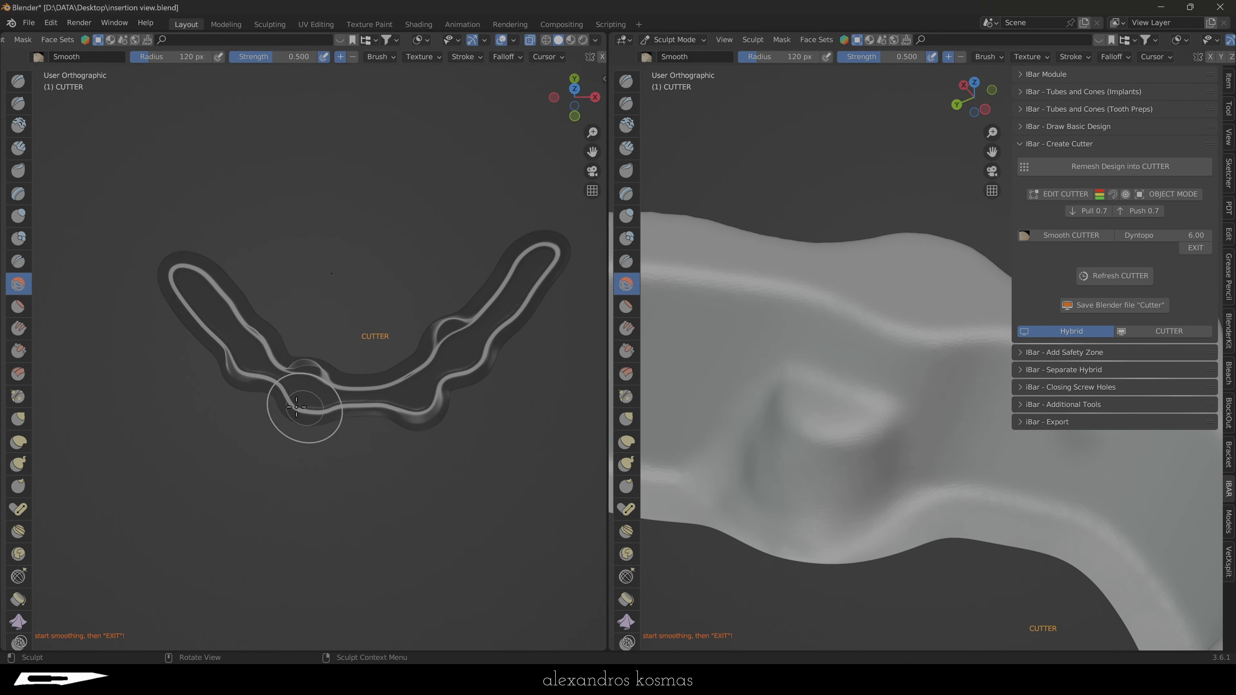
# Locate the small undercut on the cutter's inner wall in the insertion view and find the matching bump in the working view.
pyautogui.scroll(5, 304, 389)
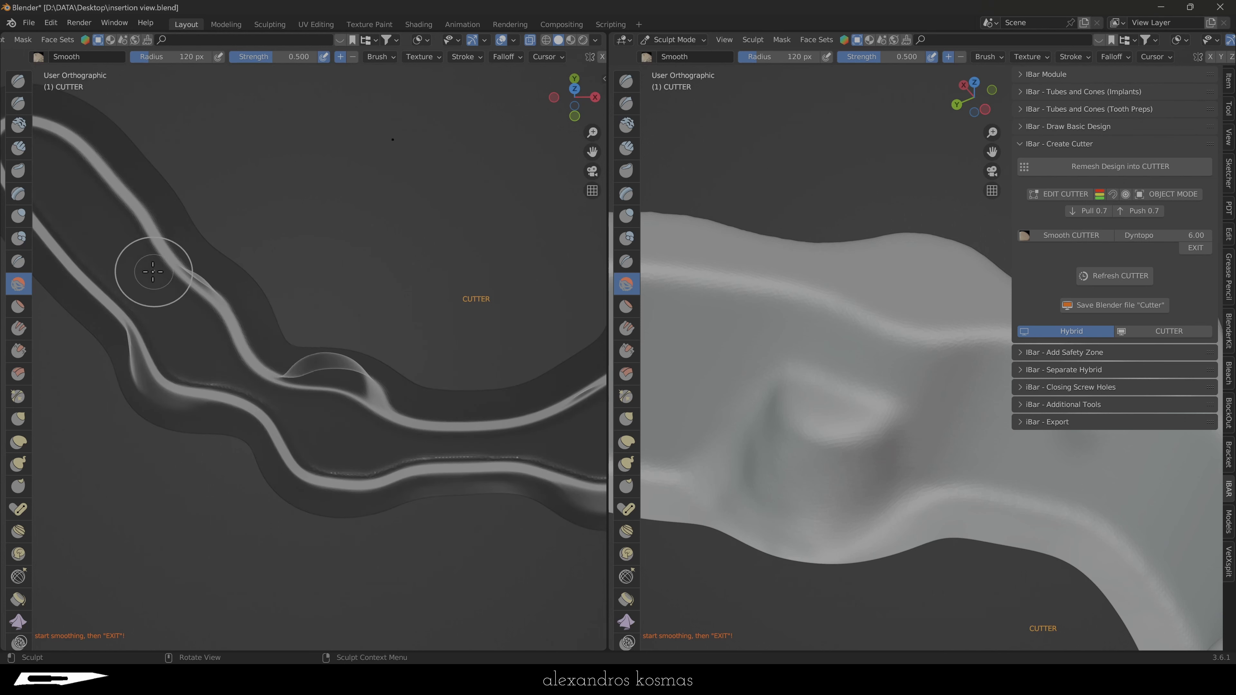
pyautogui.scroll(4, 146, 248)
pyautogui.scroll(1, 150, 222)
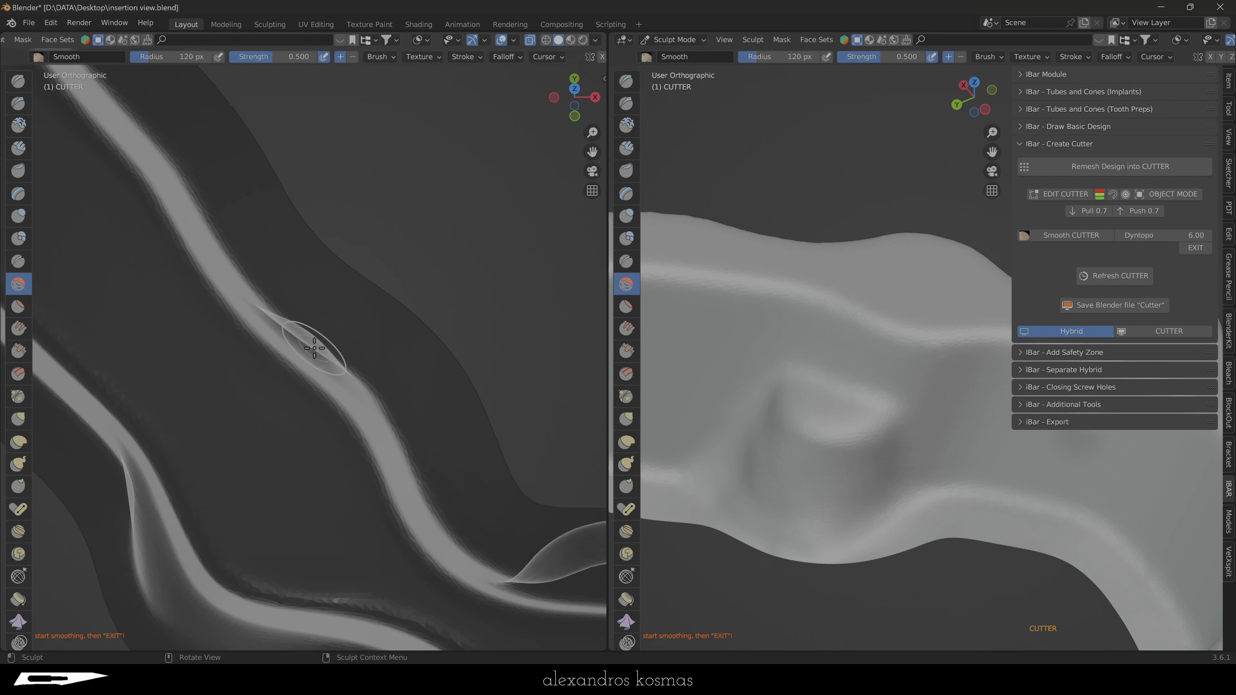
pyautogui.scroll(-8, 919, 405)
pyautogui.moveTo(816, 422); pyautogui.dragTo(917, 434, button='middle')
pyautogui.scroll(-3, 767, 384)
pyautogui.scroll(2, 905, 391)
pyautogui.keyDown('shift'); pyautogui.moveTo(995, 395); pyautogui.dragTo(852, 384, button='middle'); pyautogui.keyUp('shift')
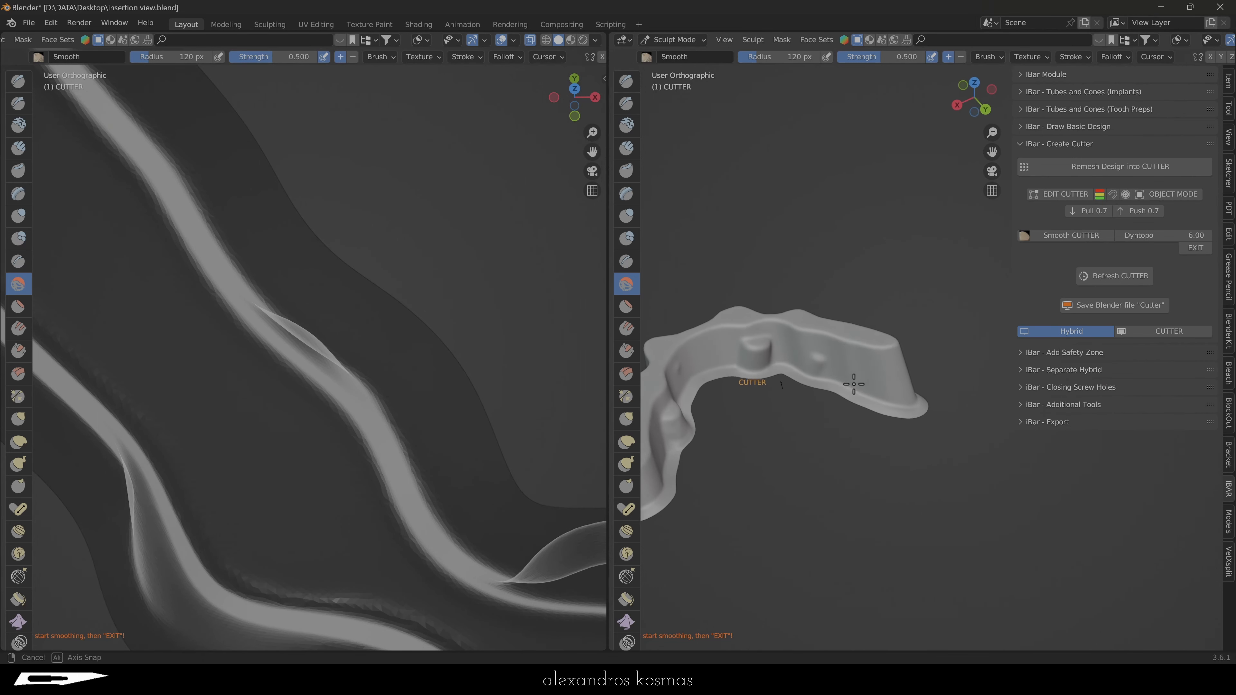
pyautogui.scroll(5, 823, 365)
pyautogui.scroll(2, 784, 425)
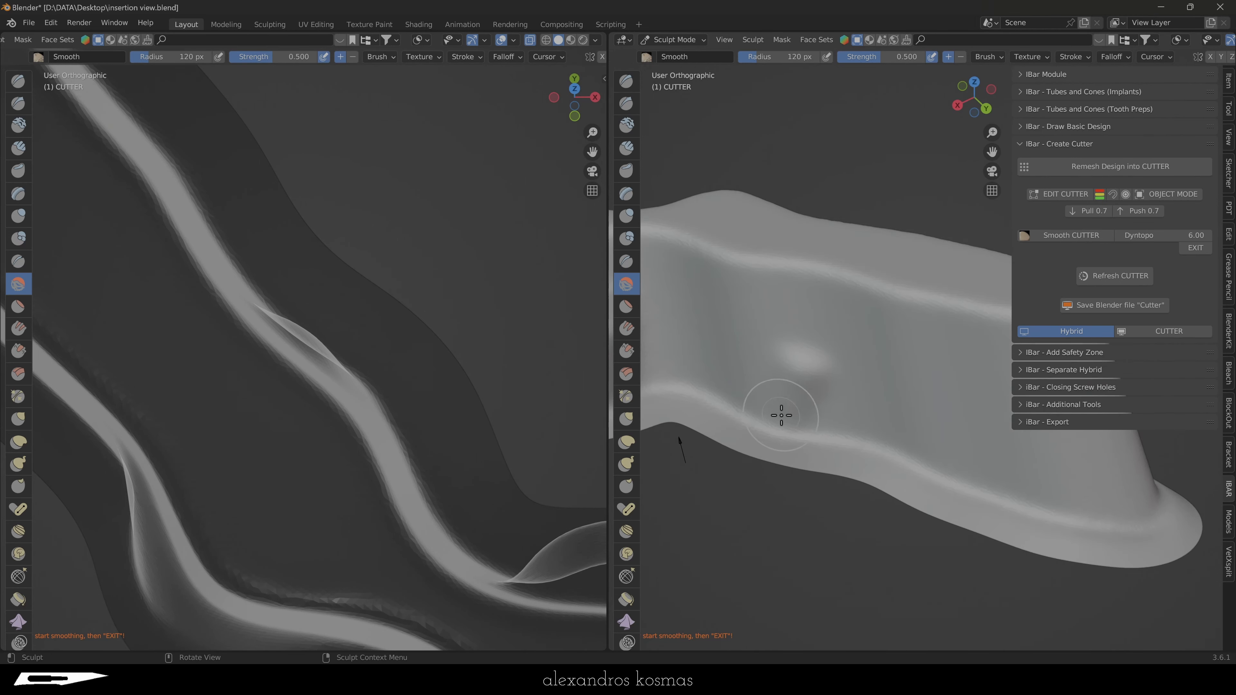
pyautogui.scroll(2, 784, 426)
pyautogui.scroll(-4, 788, 424)
pyautogui.scroll(3, 798, 409)
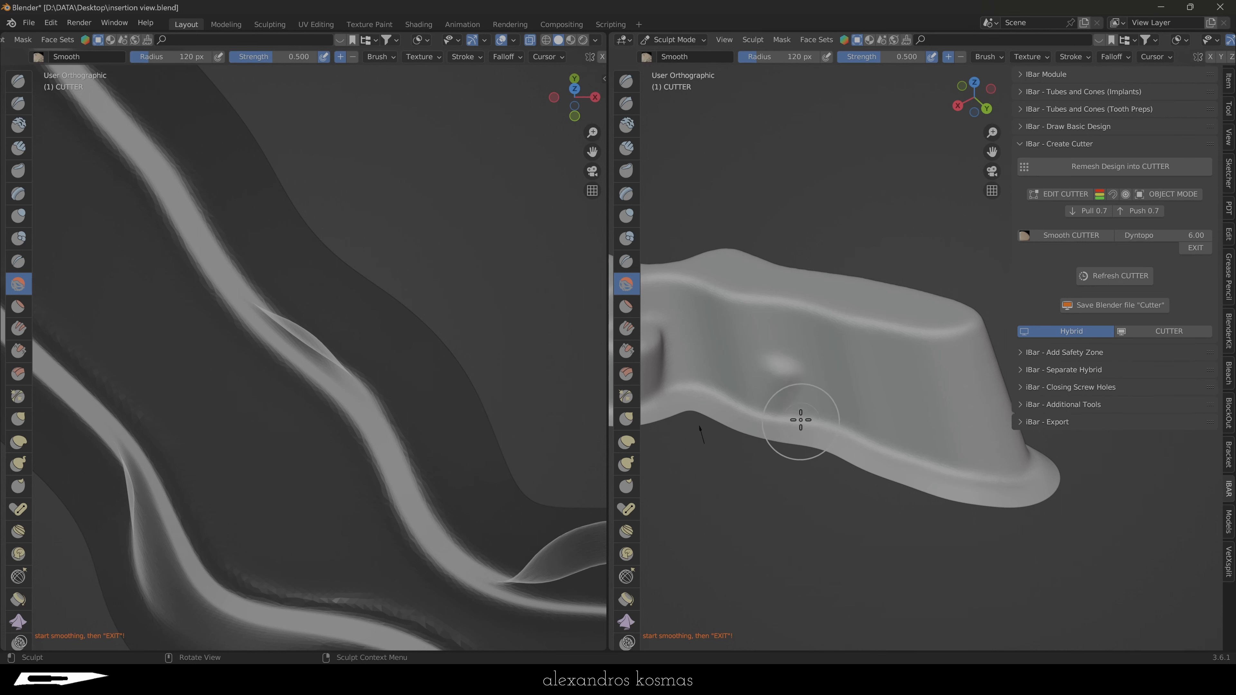
pyautogui.scroll(4, 785, 377)
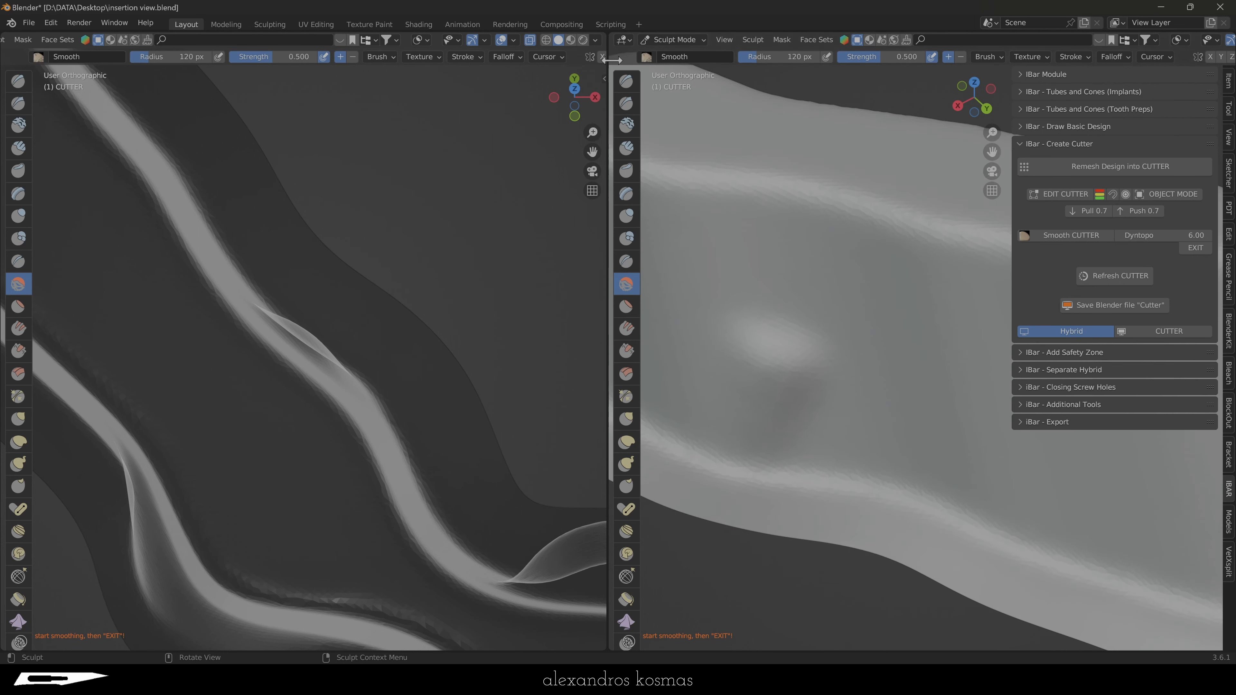
# Fill the undercut below the small bump with the SculptDraw brush, building material down to the cutter's base ridge.
pyautogui.click(627, 82)
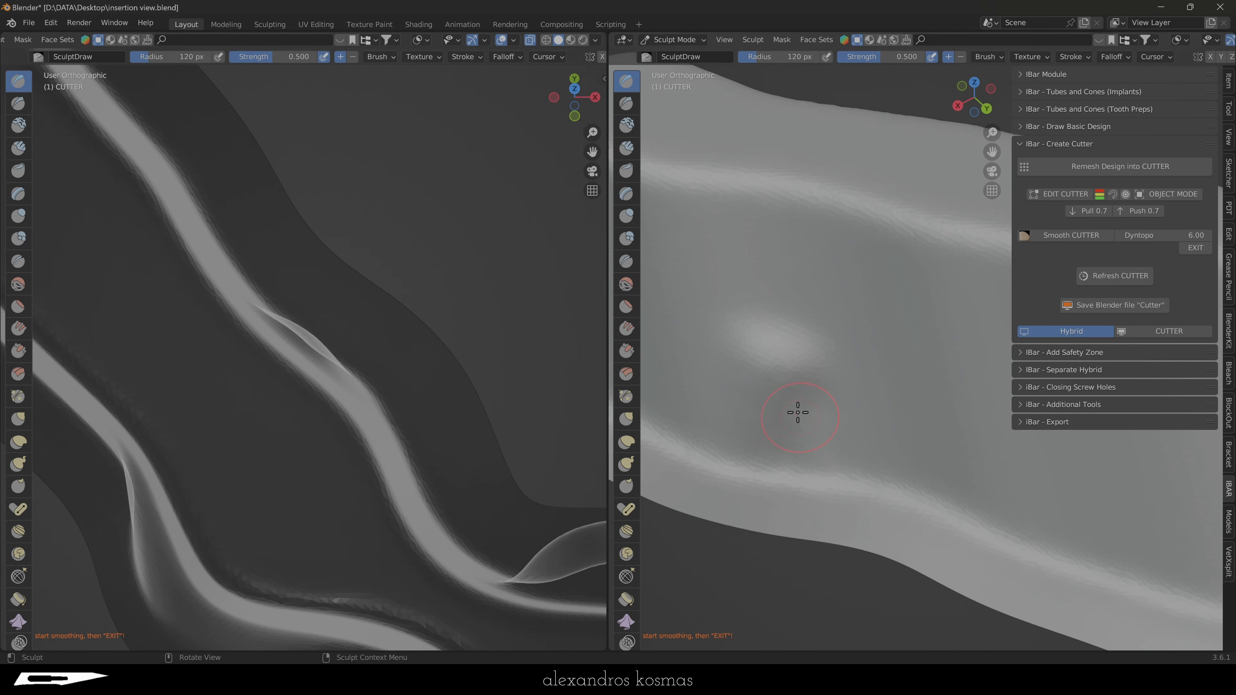
pyautogui.moveTo(811, 470); pyautogui.dragTo(789, 431)
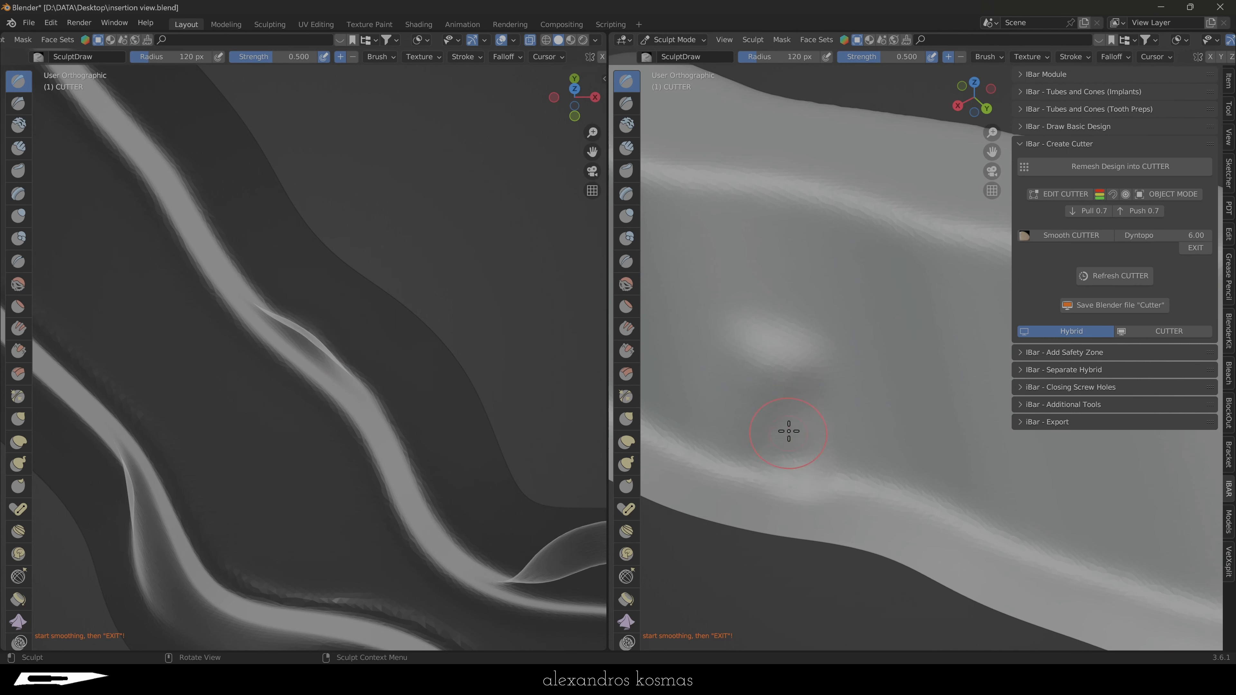
pyautogui.moveTo(783, 474)
pyautogui.mouseDown()
pyautogui.moveTo(794, 435)
pyautogui.moveTo(808, 445)
pyautogui.moveTo(752, 466)
pyautogui.mouseUp()
pyautogui.moveTo(805, 410)
pyautogui.mouseDown()
pyautogui.moveTo(772, 460)
pyautogui.moveTo(835, 486)
pyautogui.moveTo(791, 472)
pyautogui.moveTo(785, 415)
pyautogui.mouseUp()
pyautogui.moveTo(837, 482)
pyautogui.mouseDown()
pyautogui.moveTo(856, 461)
pyautogui.moveTo(792, 427)
pyautogui.moveTo(867, 484)
pyautogui.mouseUp()
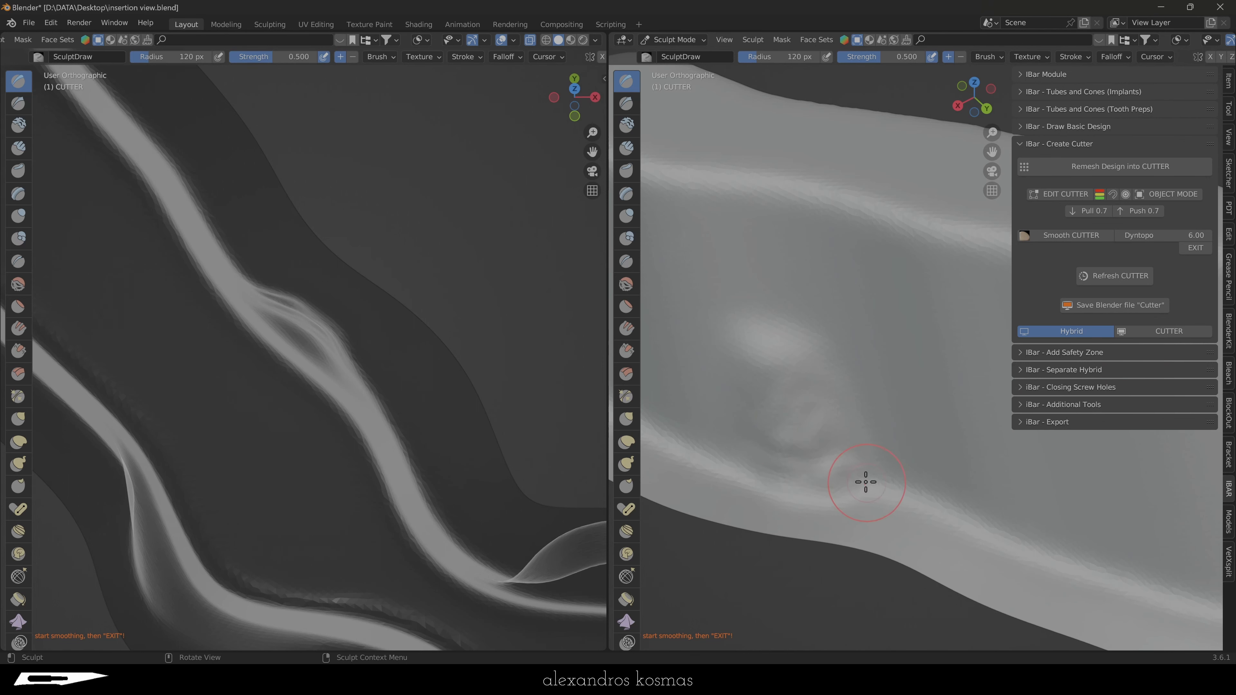
# Smooth the newly added material between the small bump and the base ridge with the Smooth brush.
pyautogui.click(626, 284)
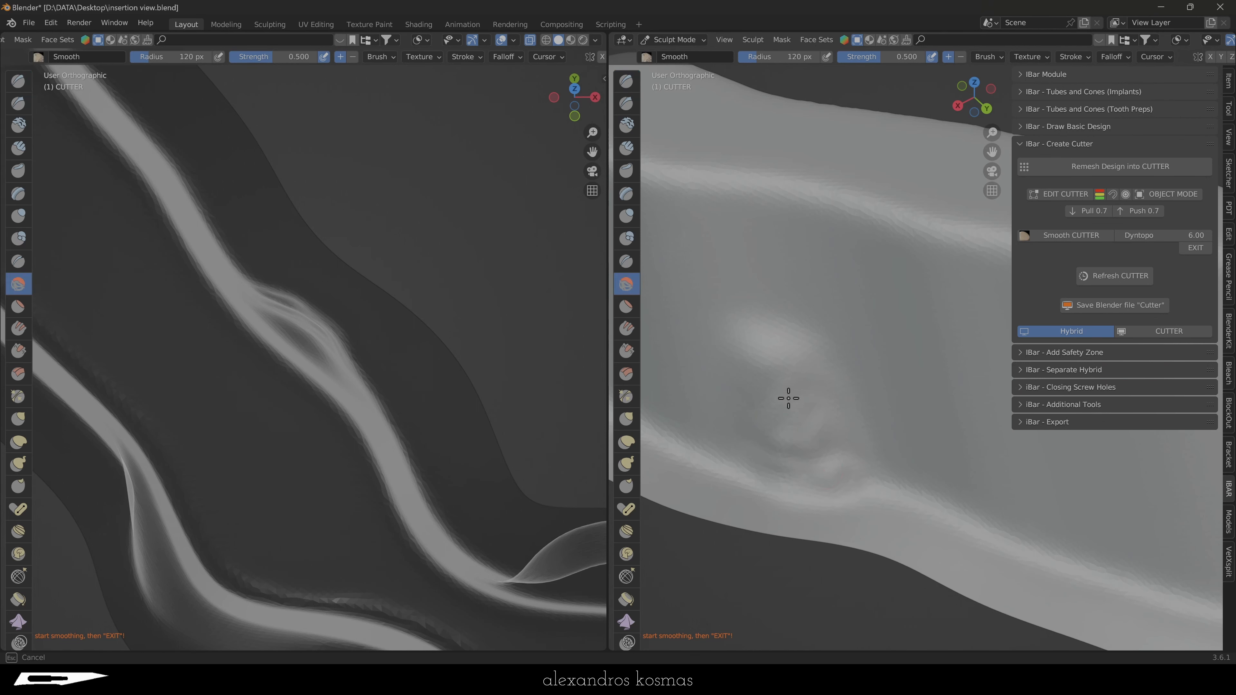
pyautogui.moveTo(816, 435); pyautogui.dragTo(831, 452)
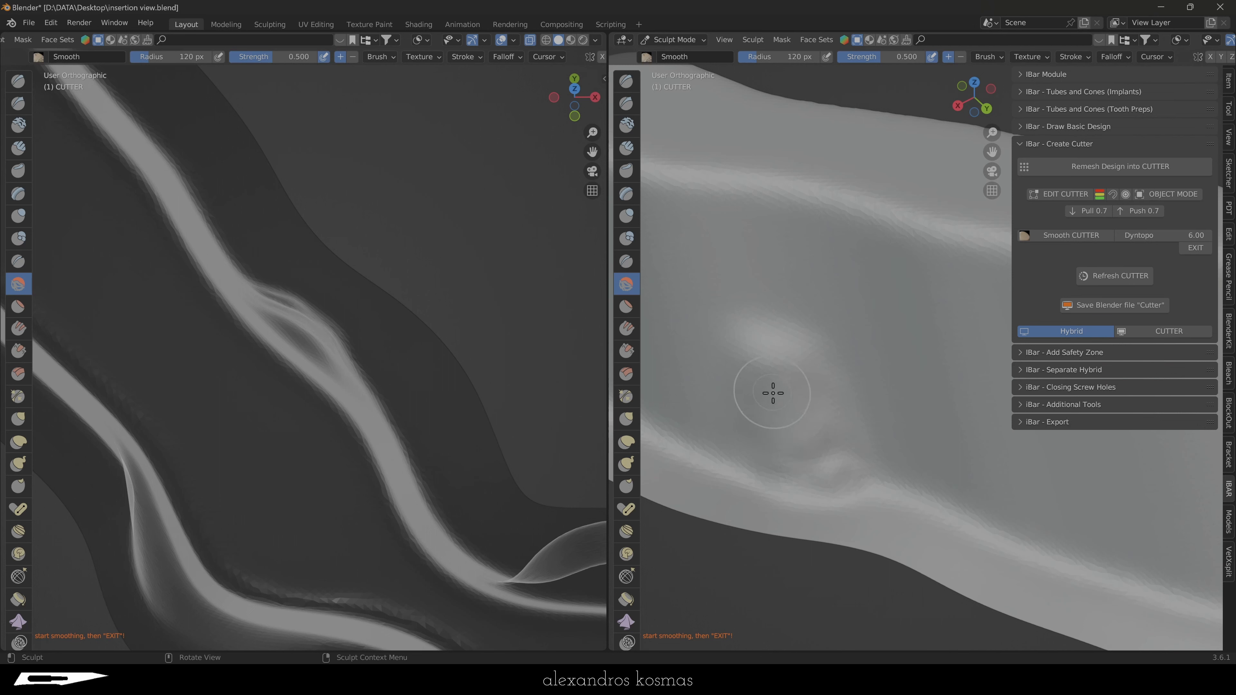
pyautogui.moveTo(772, 393); pyautogui.dragTo(870, 450)
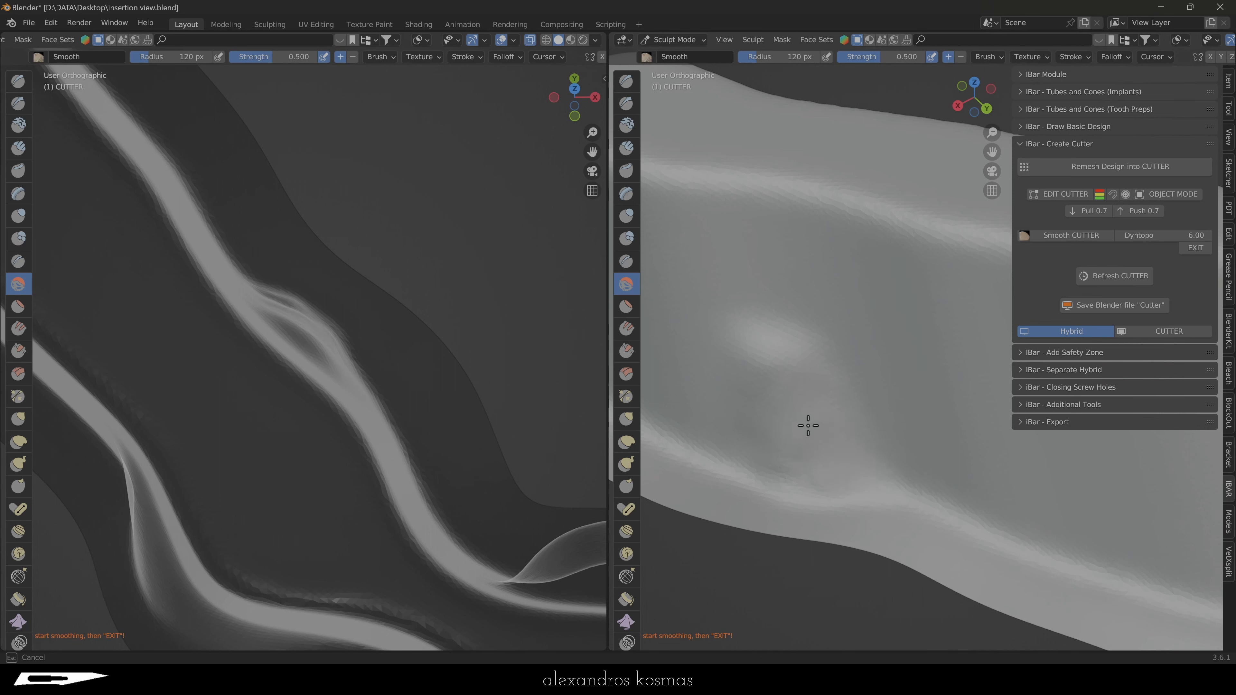
pyautogui.moveTo(757, 444); pyautogui.dragTo(818, 460)
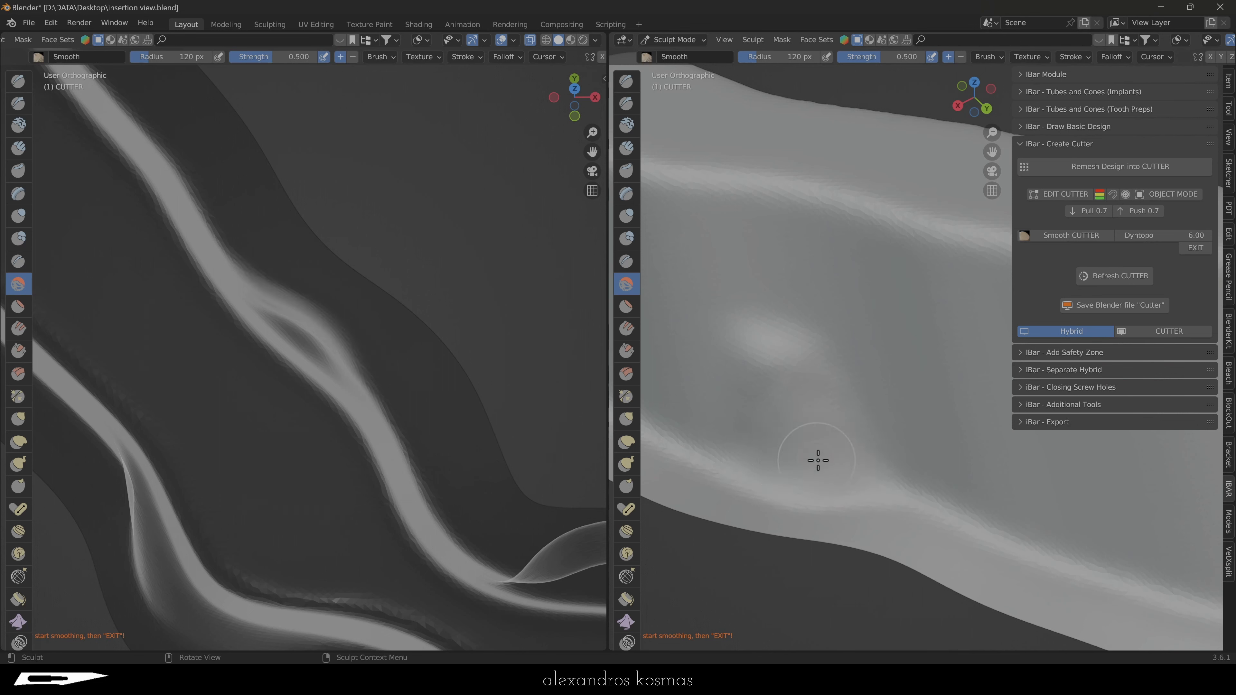
pyautogui.scroll(3, 286, 322)
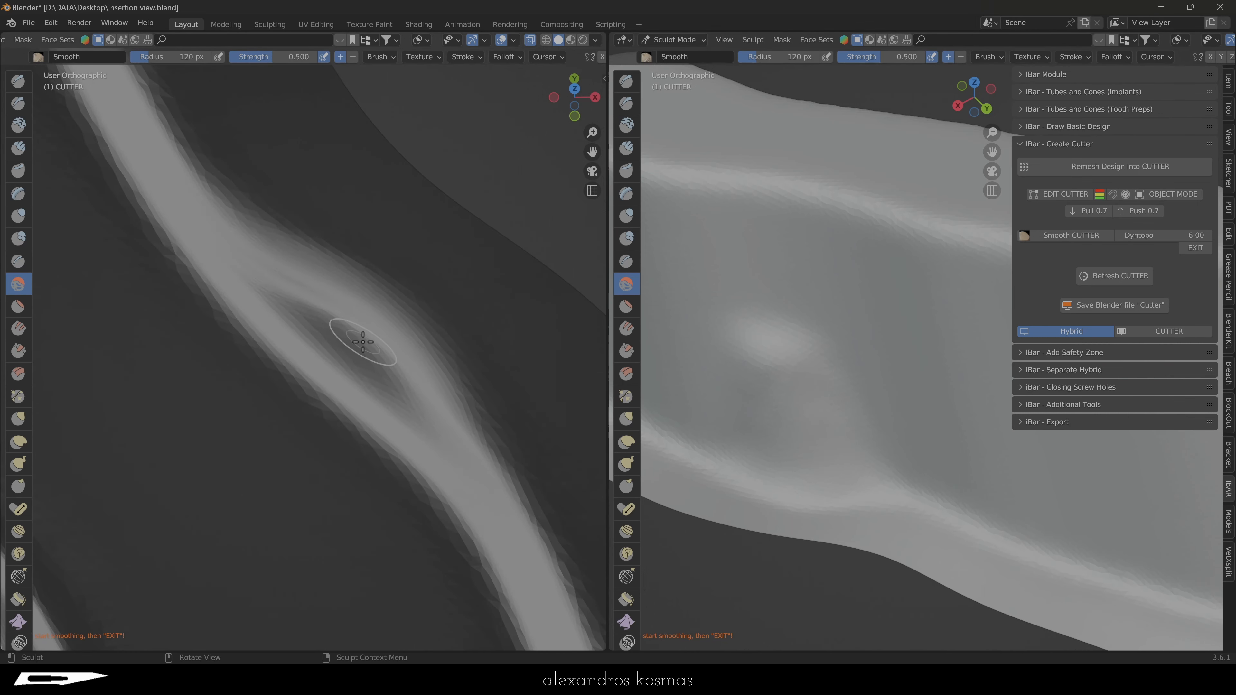
# Exit the cutter's smoothing mode and switch from the Create Cutter tools to the Draw Basic Design tools.
pyautogui.scroll(-10, 363, 342)
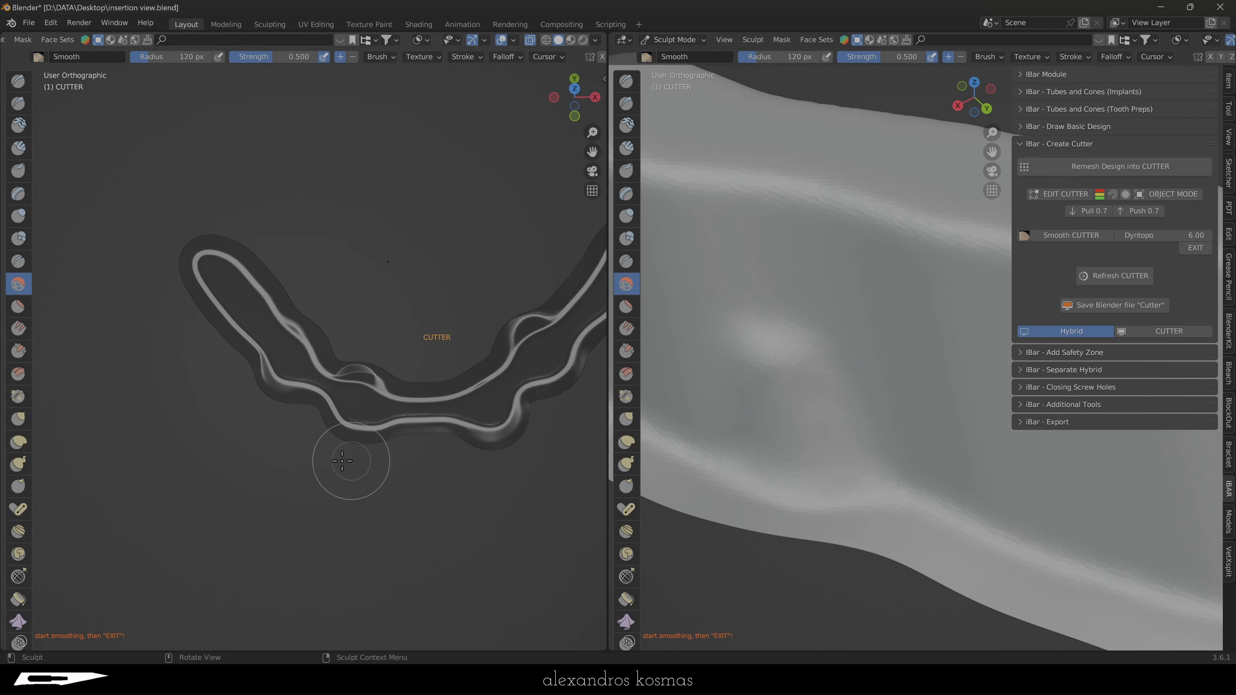
pyautogui.scroll(-3, 370, 457)
pyautogui.scroll(3, 386, 400)
pyautogui.scroll(-1, 404, 410)
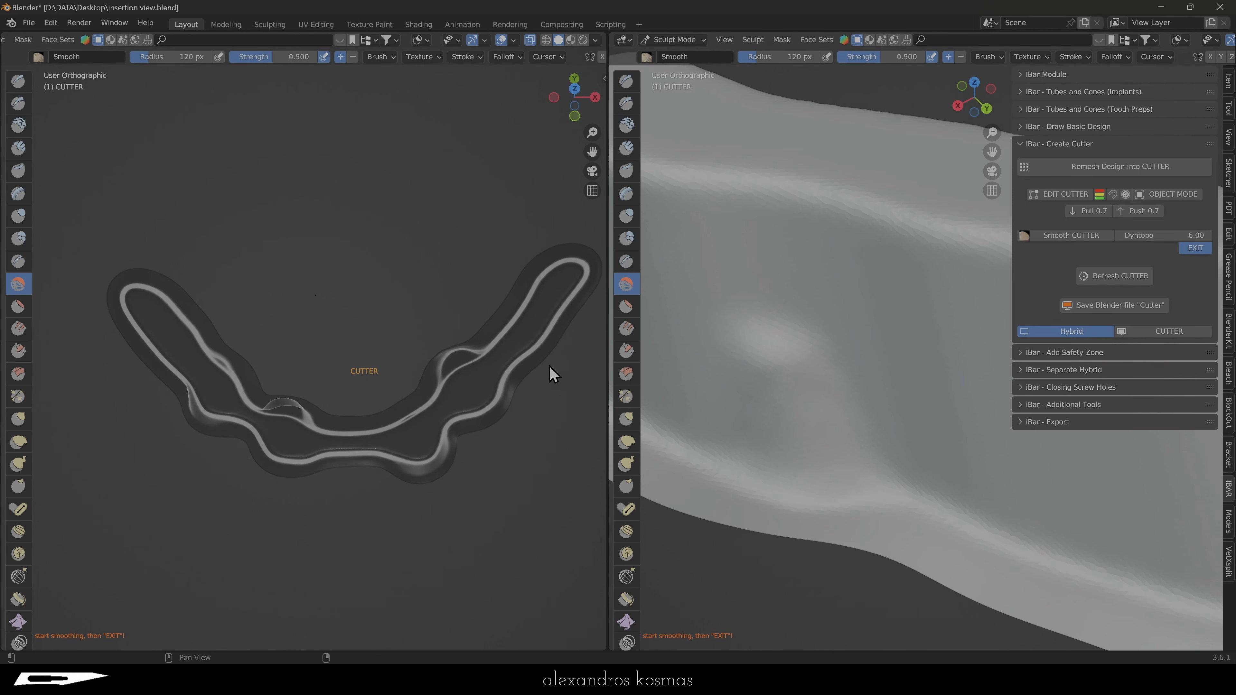
pyautogui.click(1195, 247)
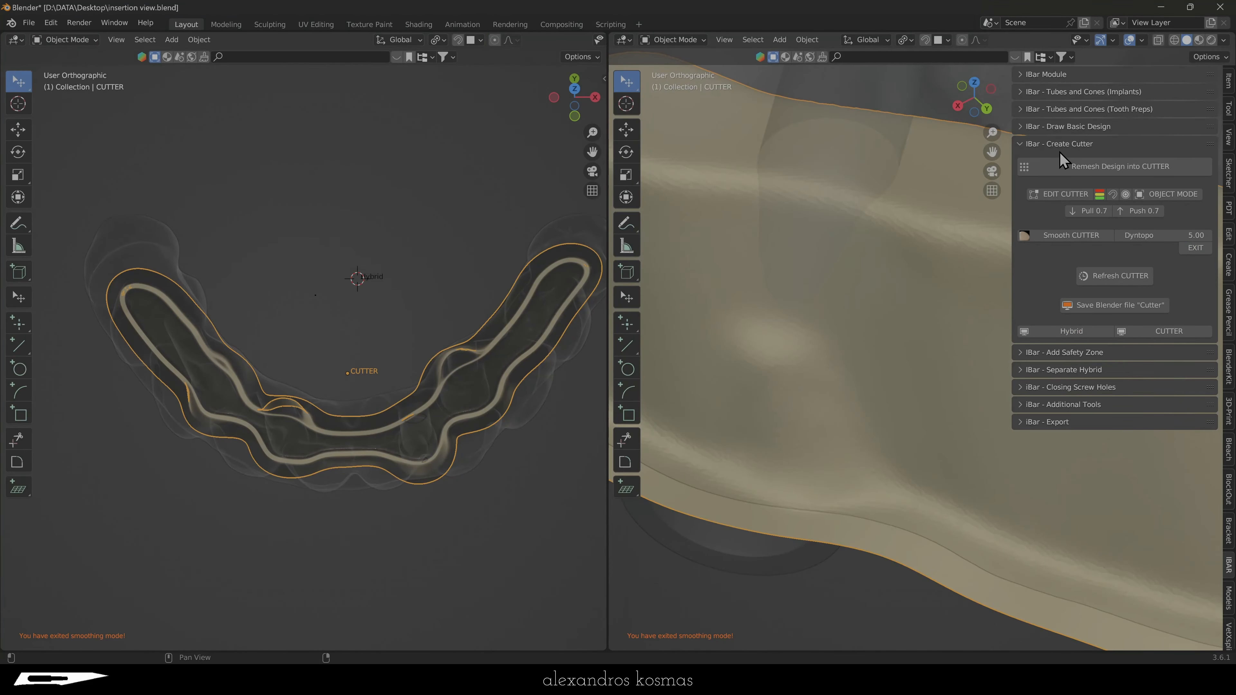
pyautogui.click(1064, 144)
pyautogui.click(1067, 126)
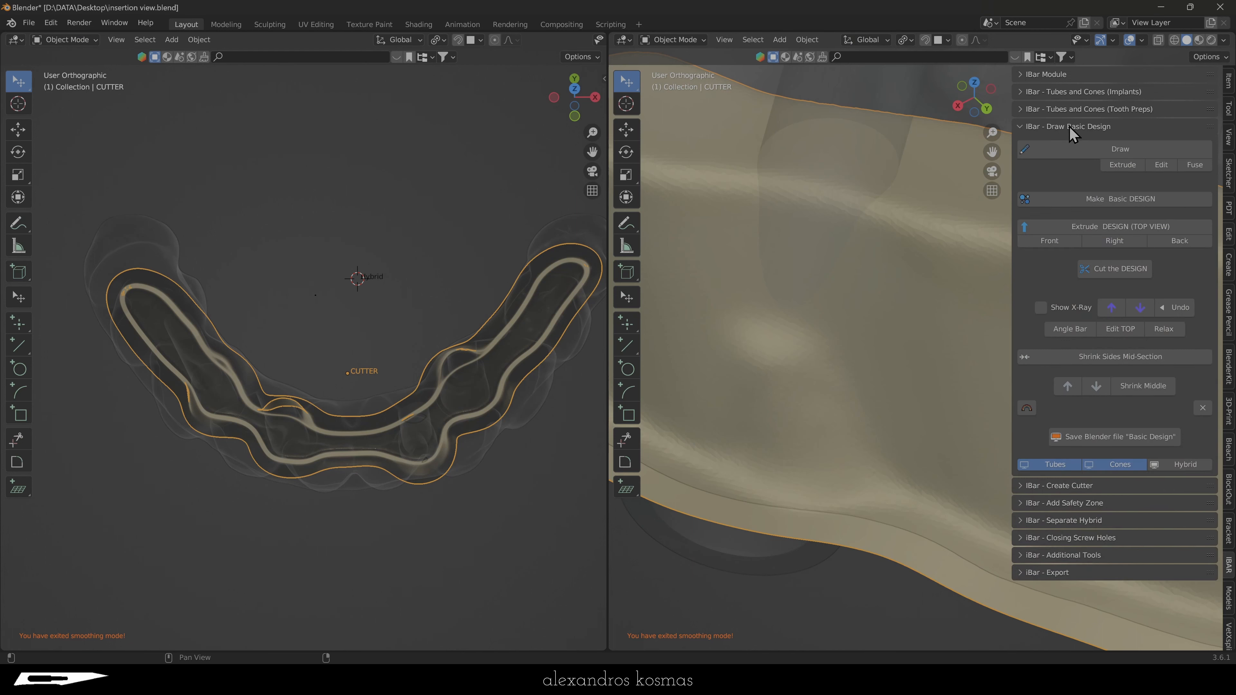